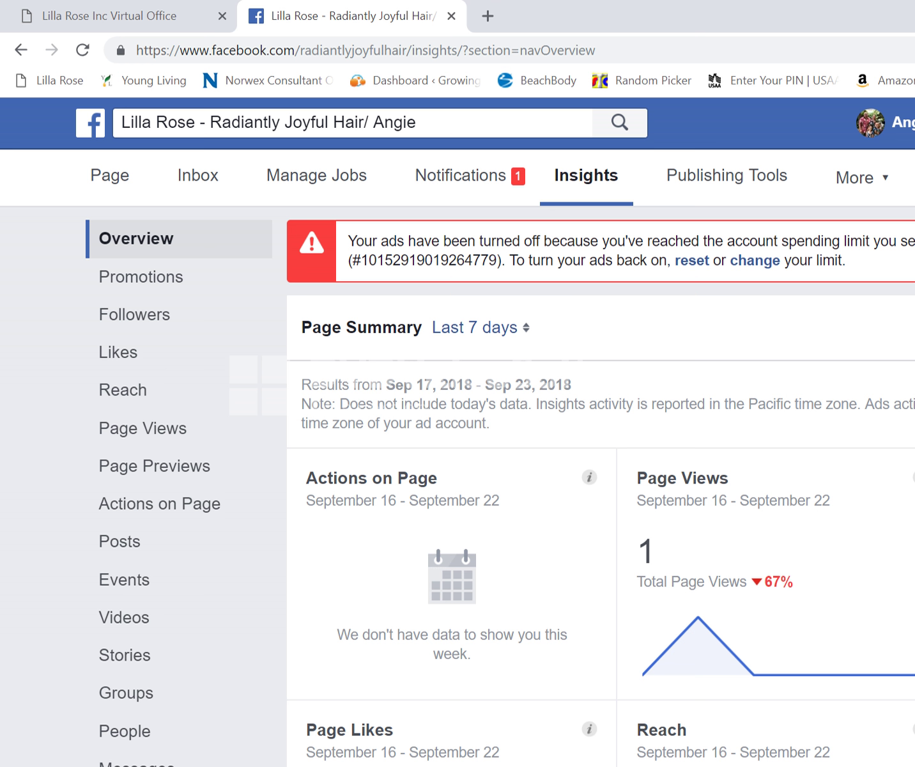
Open the Lilla Rose - Radiantly Joyful Hair business page from the list of your own pages.
key("F5")
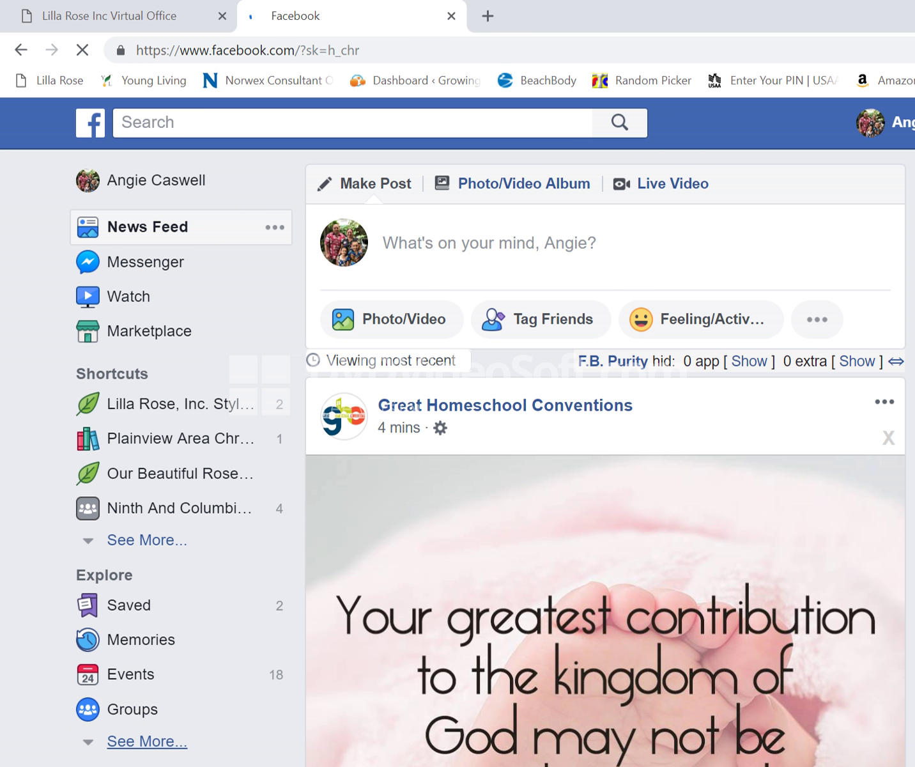
left_click(148, 741)
left_click(112, 744)
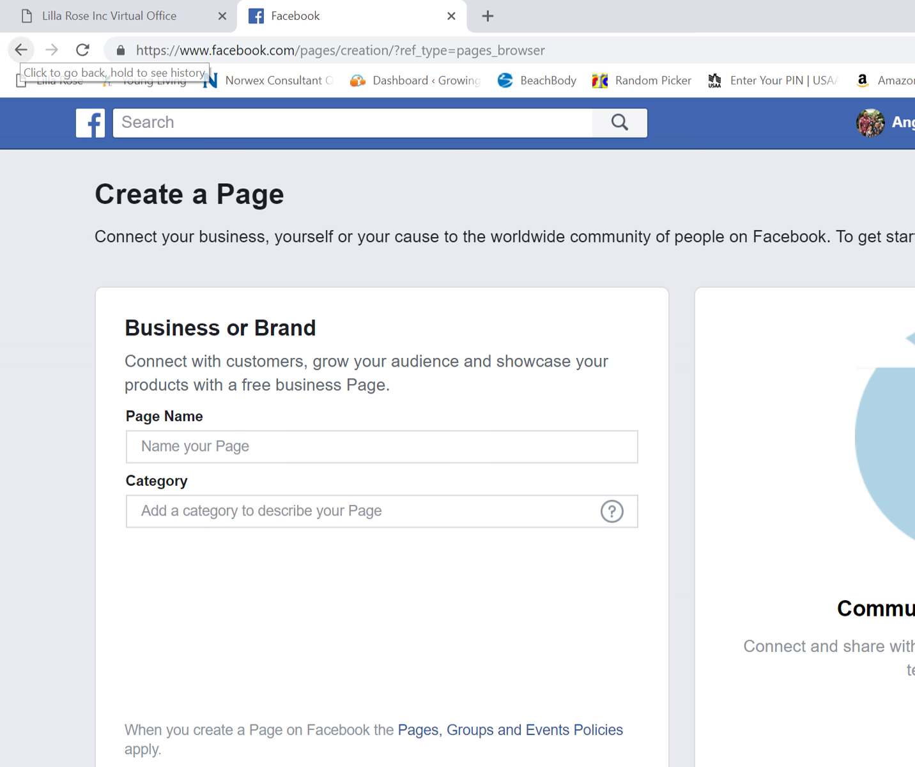
left_click(21, 50)
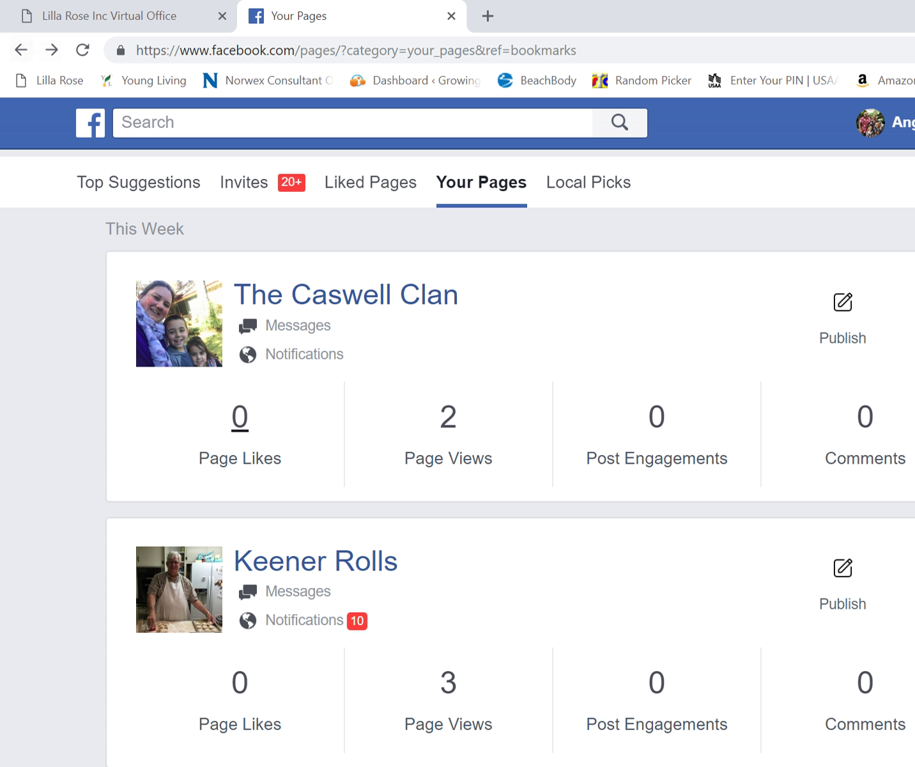
scroll(511, 447, "down", 5)
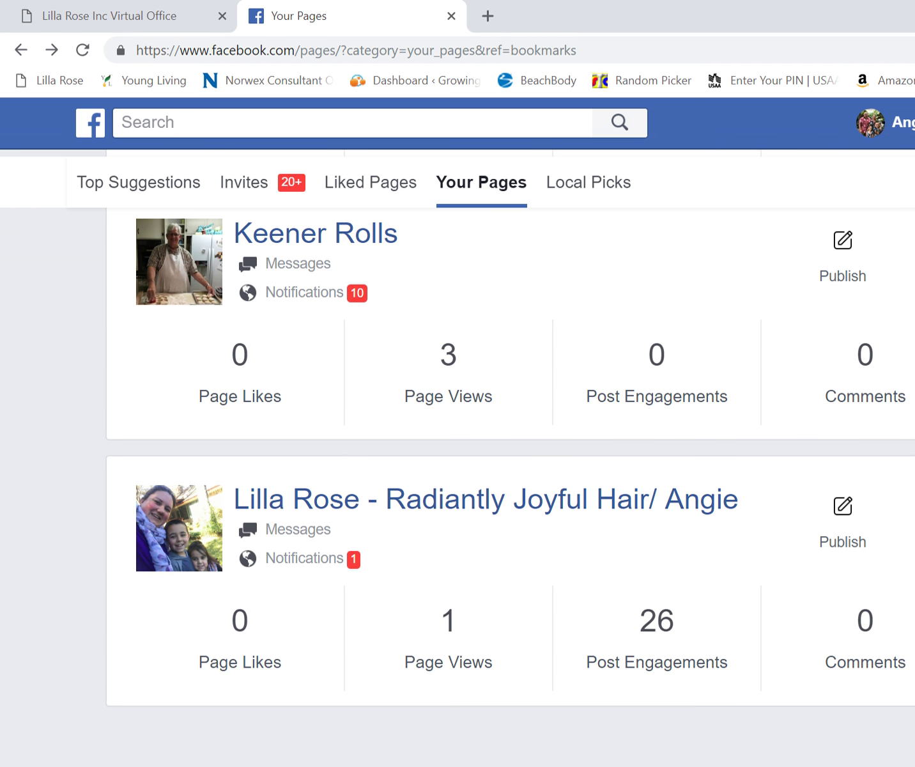
left_click(485, 499)
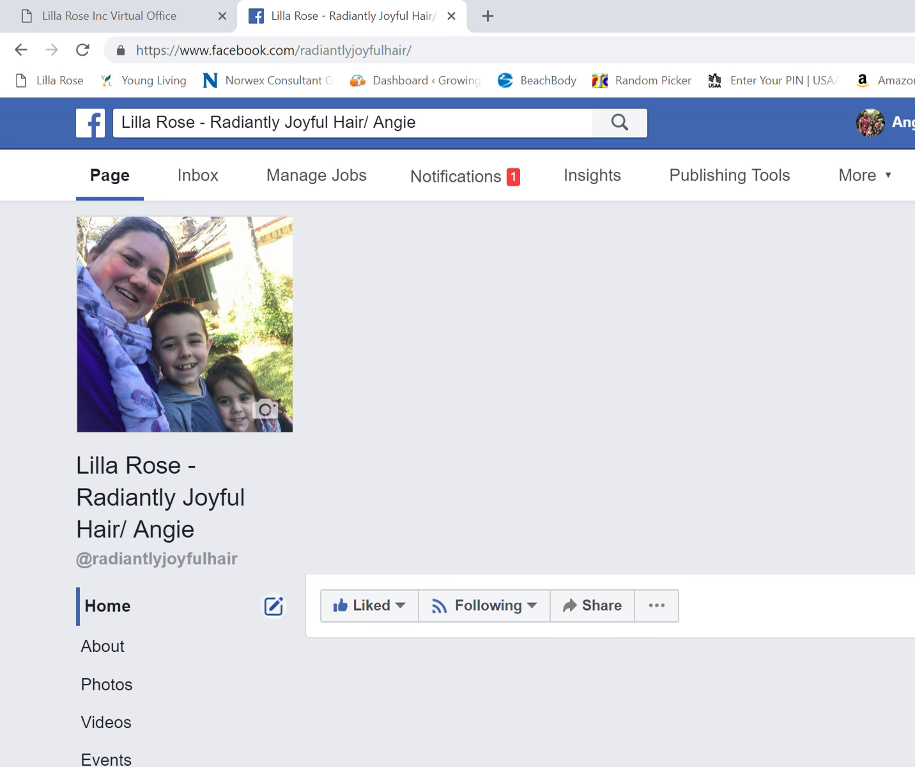
Look over the page's home section and view the September Retail Special cover photo enlarged, then close it.
scroll(495, 478, "down", 4)
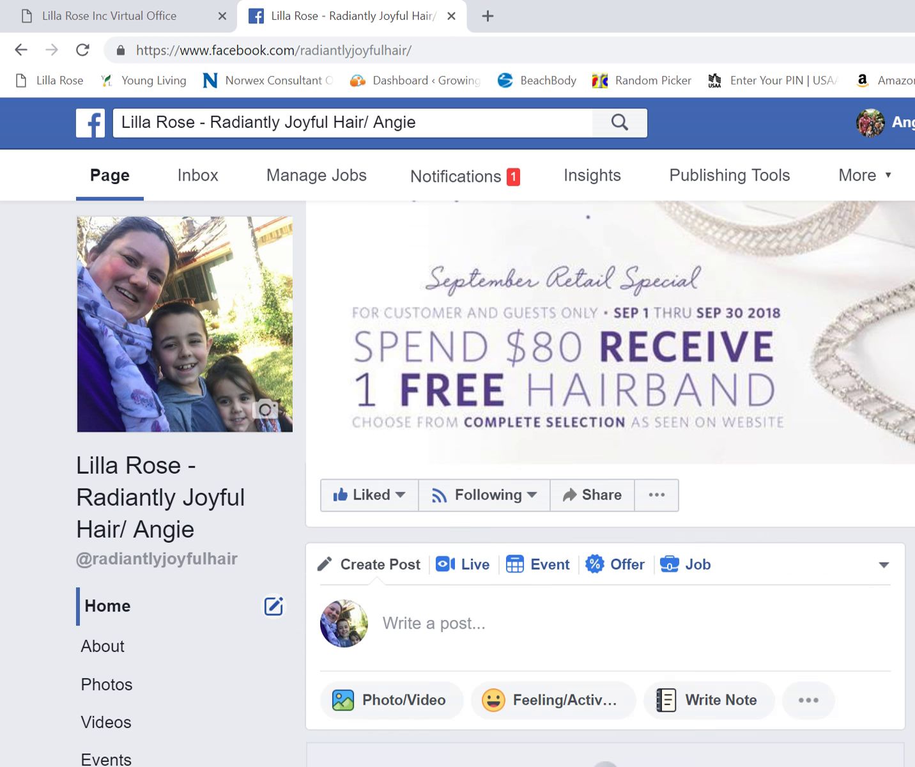
scroll(495, 478, "down", 5)
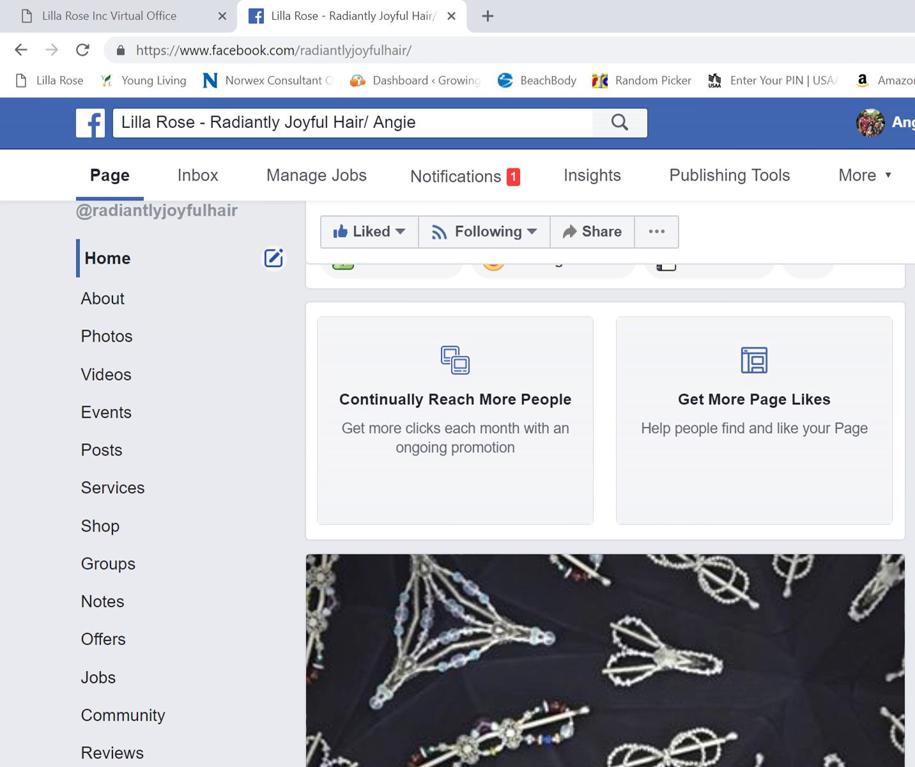
scroll(496, 479, "up", 3)
scroll(495, 479, "up", 2)
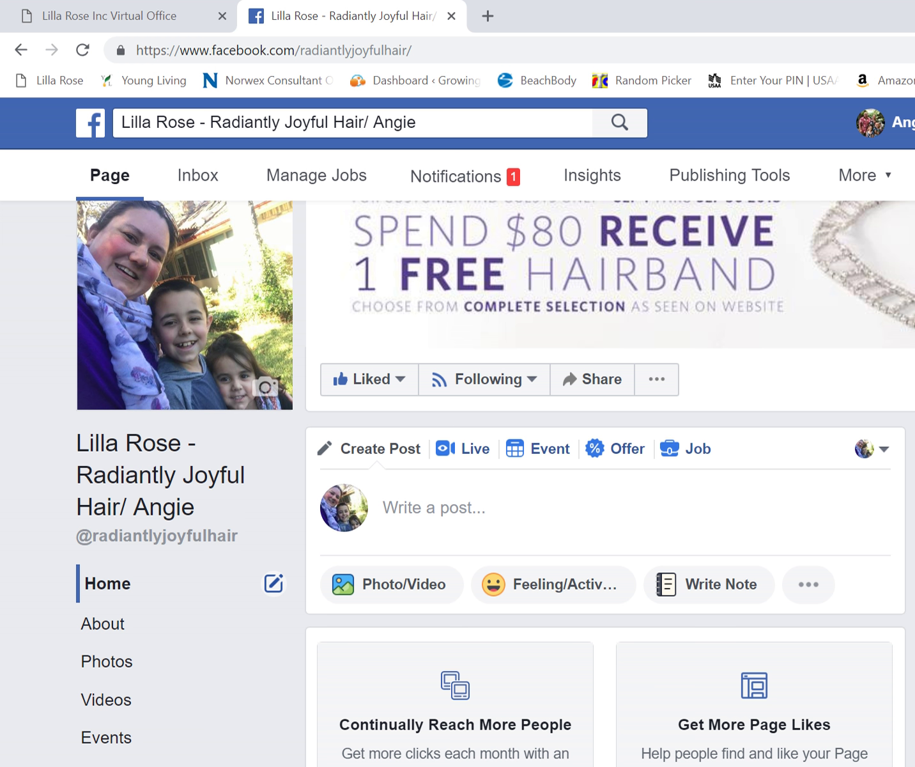
scroll(495, 479, "up", 4)
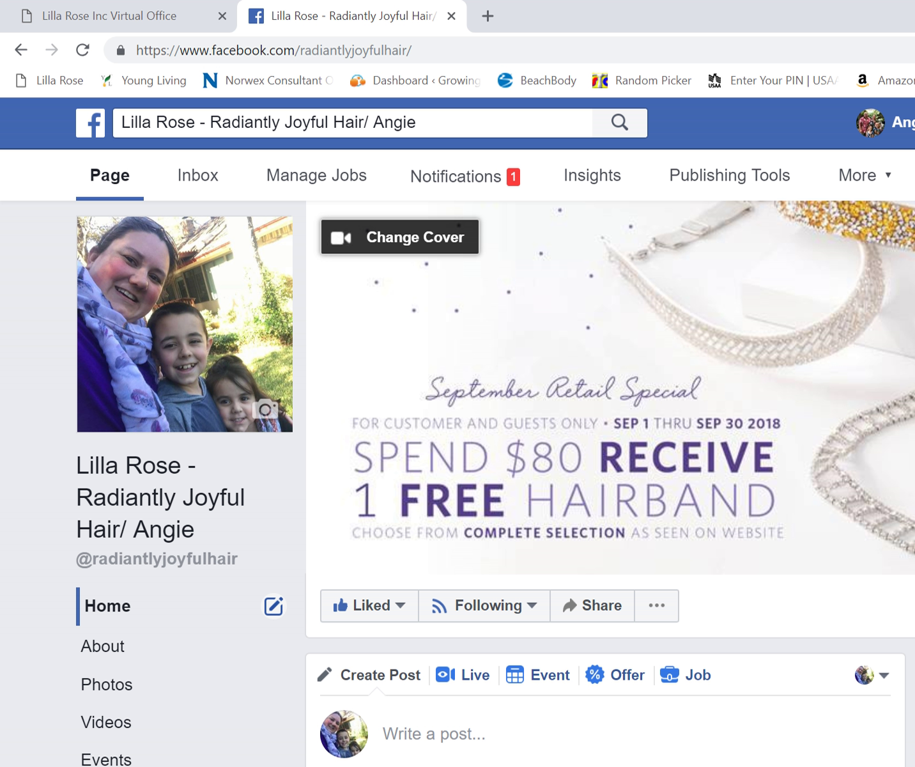
left_click(611, 387)
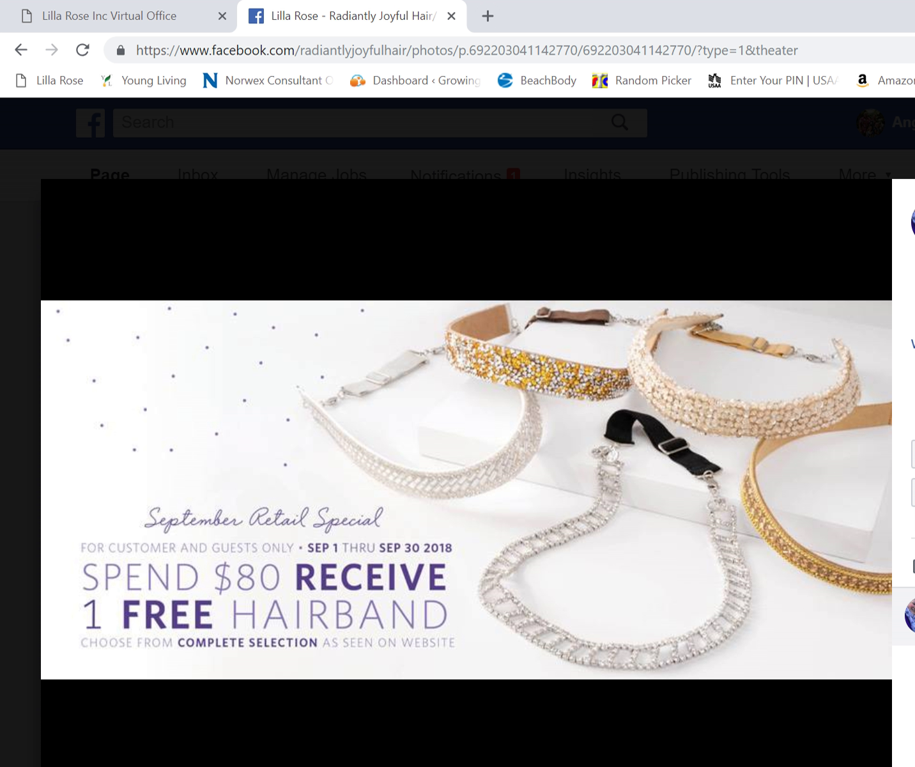
key("Escape")
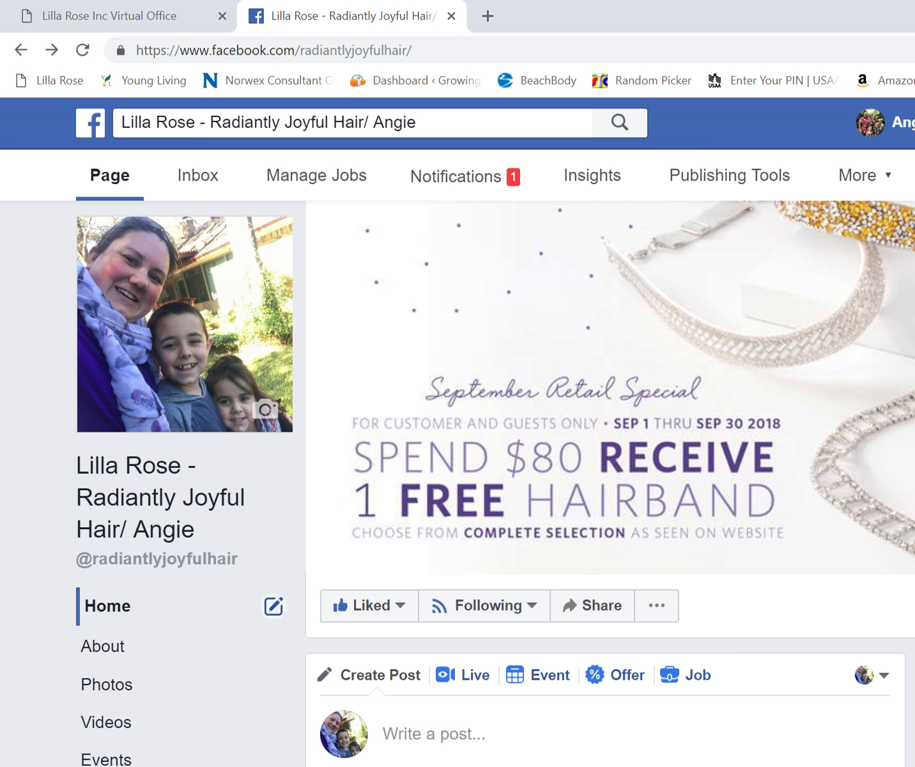
Open the page's About section and review its general, business and contact information.
scroll(495, 483, "down", 3)
scroll(496, 483, "up", 2)
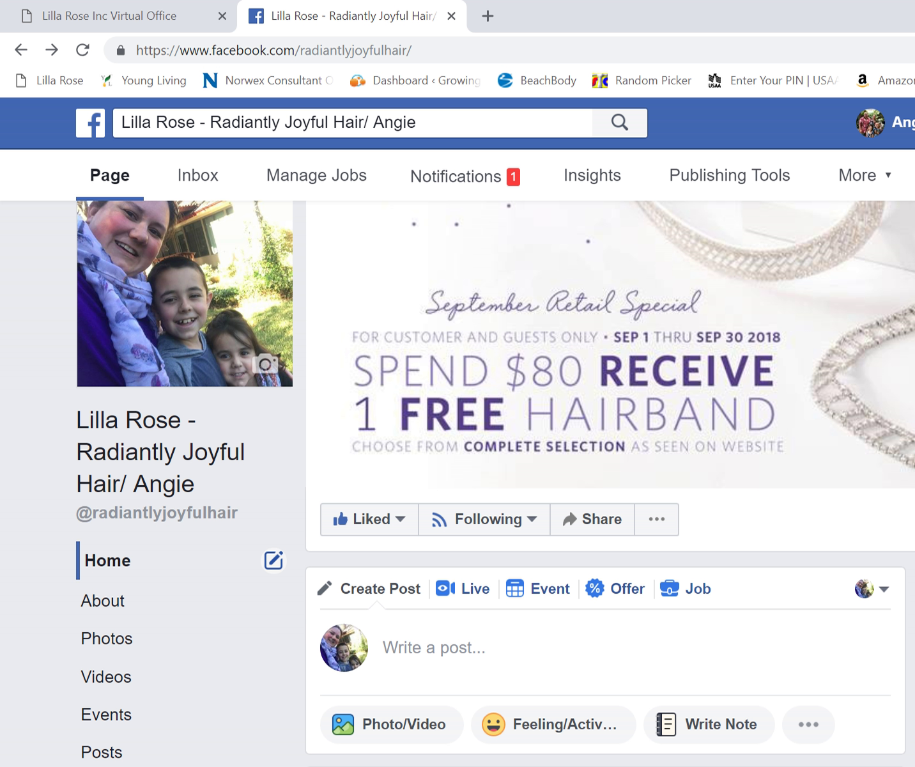
scroll(605, 448, "down", 4)
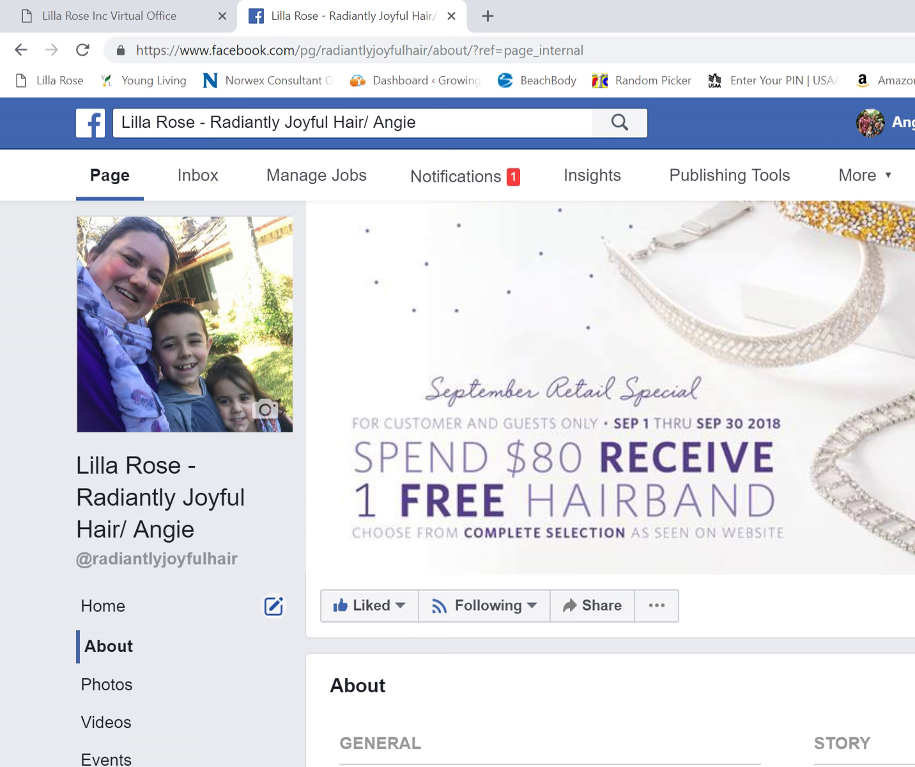
scroll(544, 447, "down", 5)
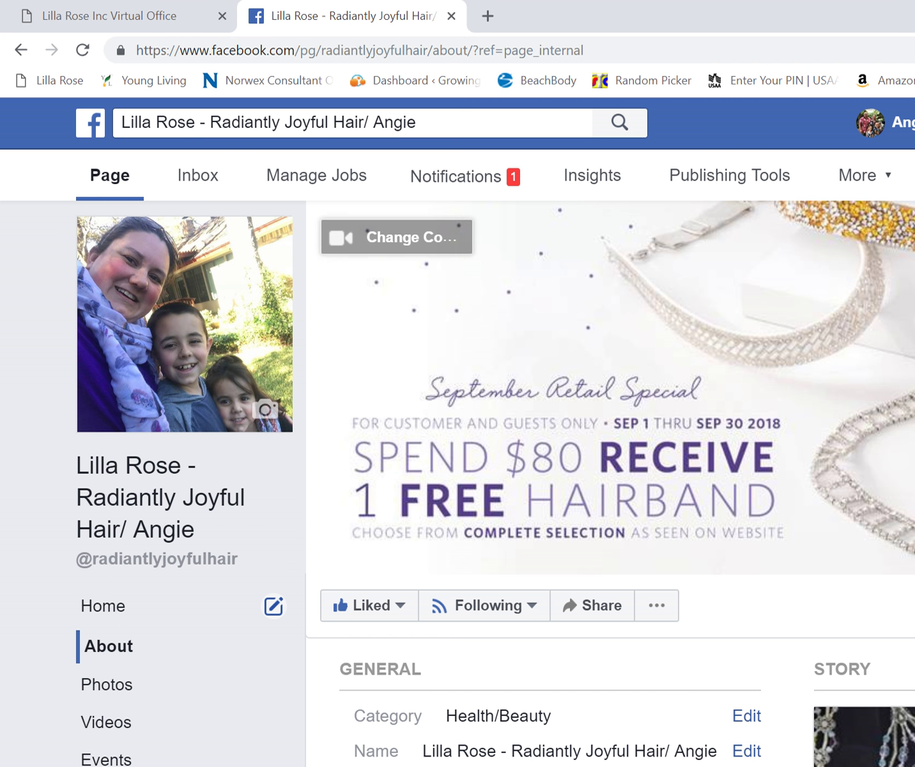
scroll(543, 703, "down", 5)
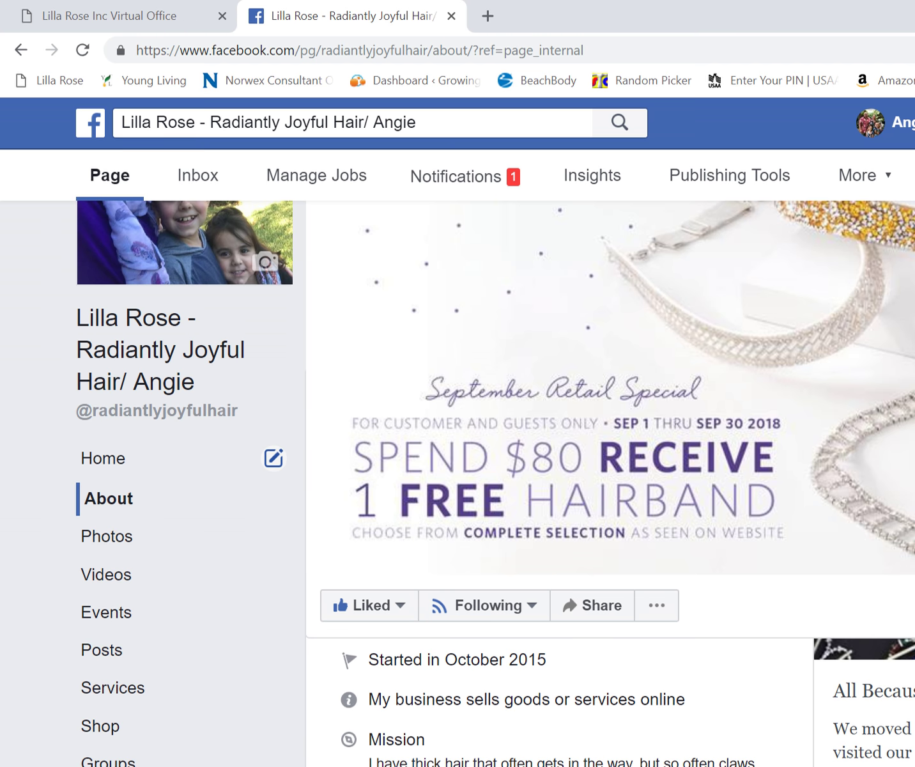
scroll(544, 702, "up", 1)
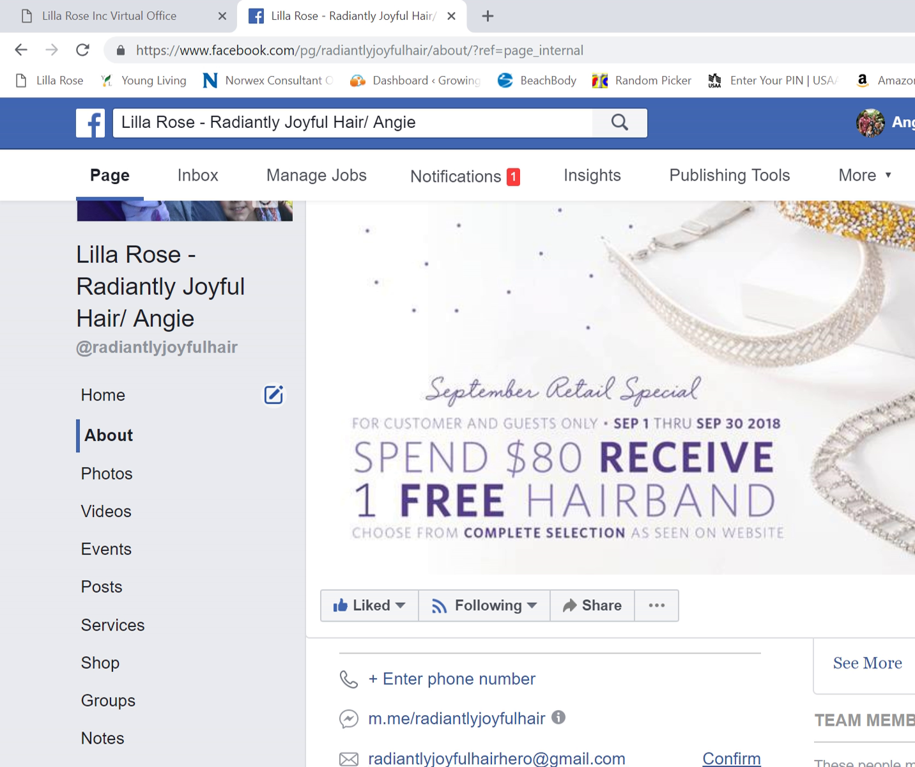
Send a confirmation email to the contact email address listed in the page's About section.
left_click(731, 759)
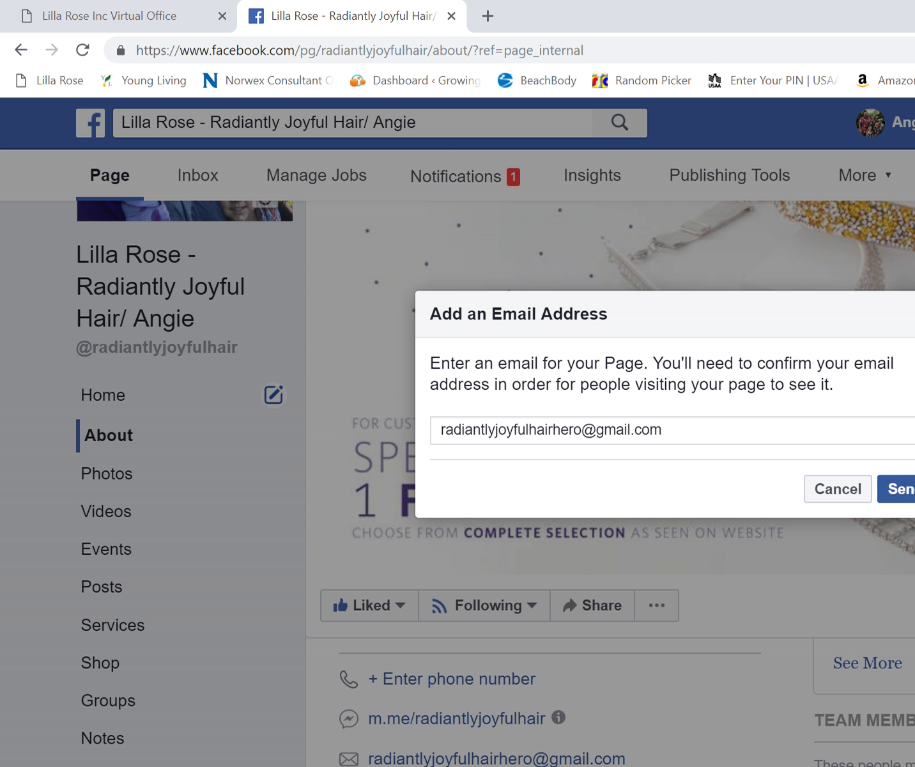
left_click(901, 489)
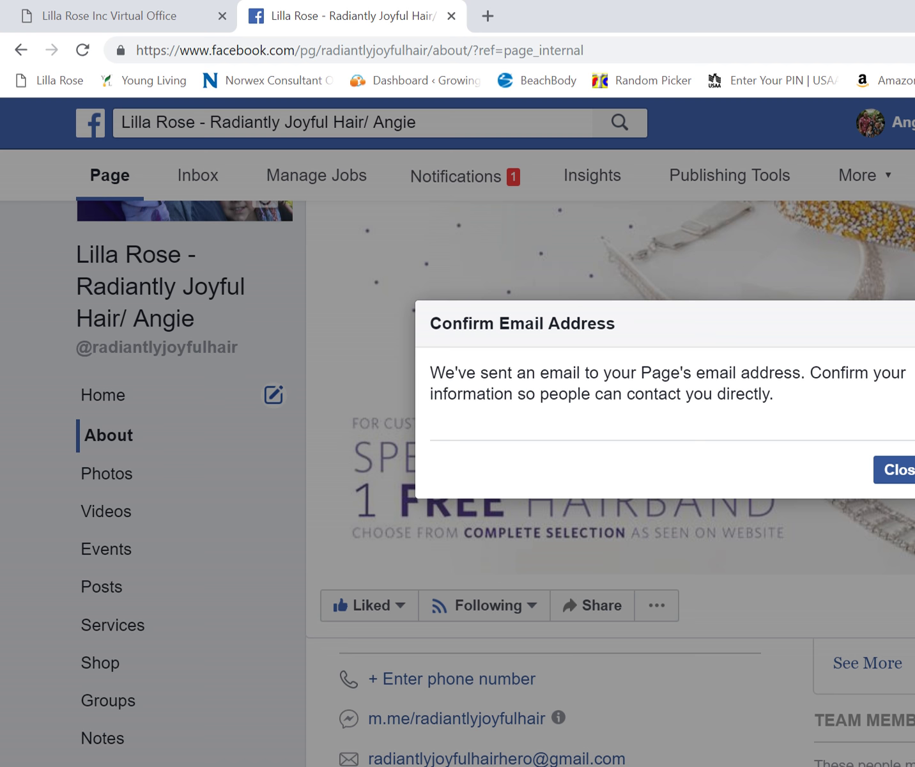
left_click(899, 470)
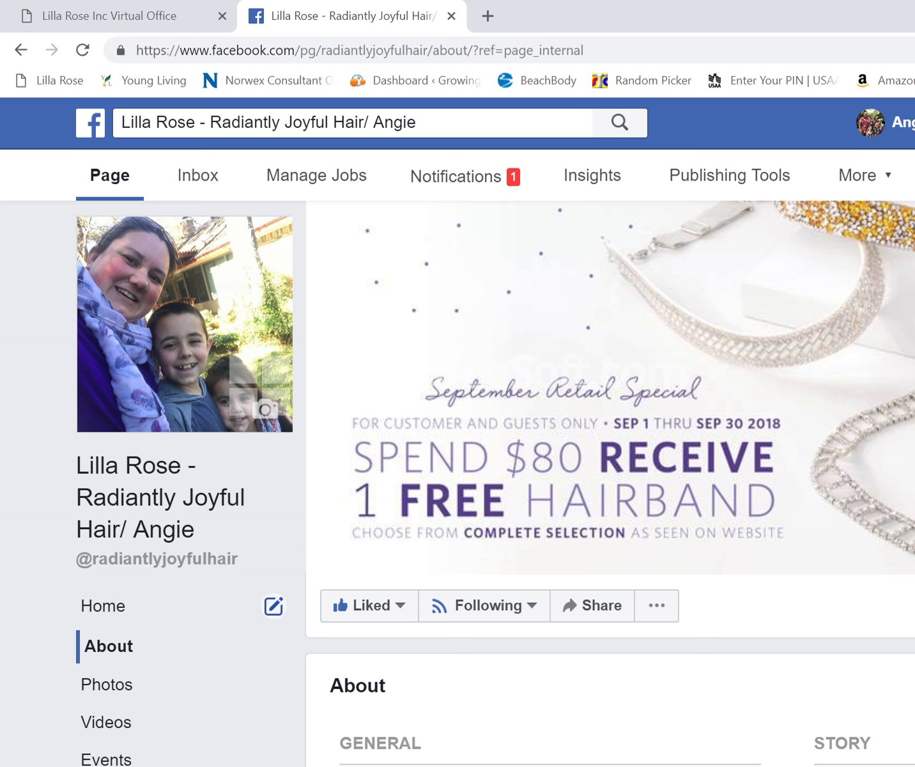
Open the page's Photos section and look over its albums and the start of All Photos.
scroll(458, 485, "down", 2)
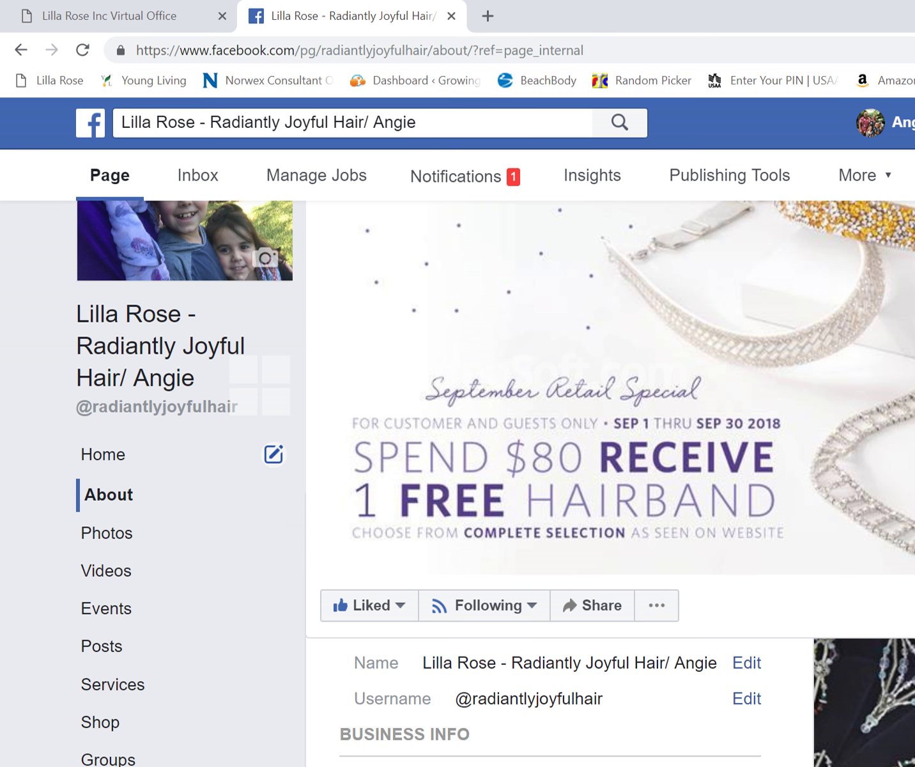
left_click(106, 570)
left_click(107, 532)
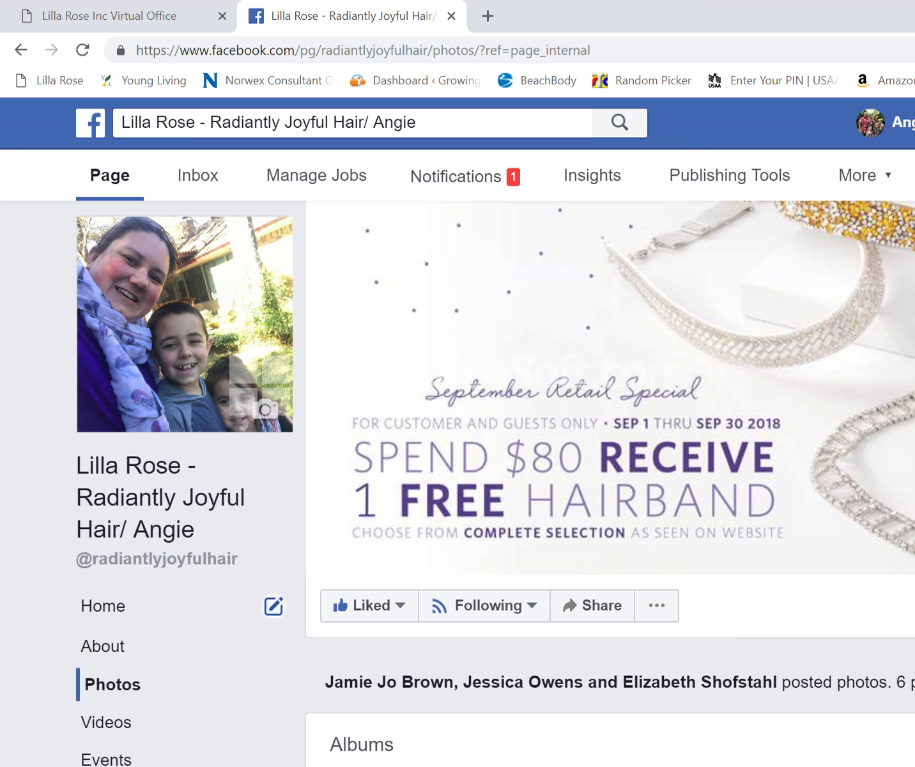
scroll(495, 483, "down", 5)
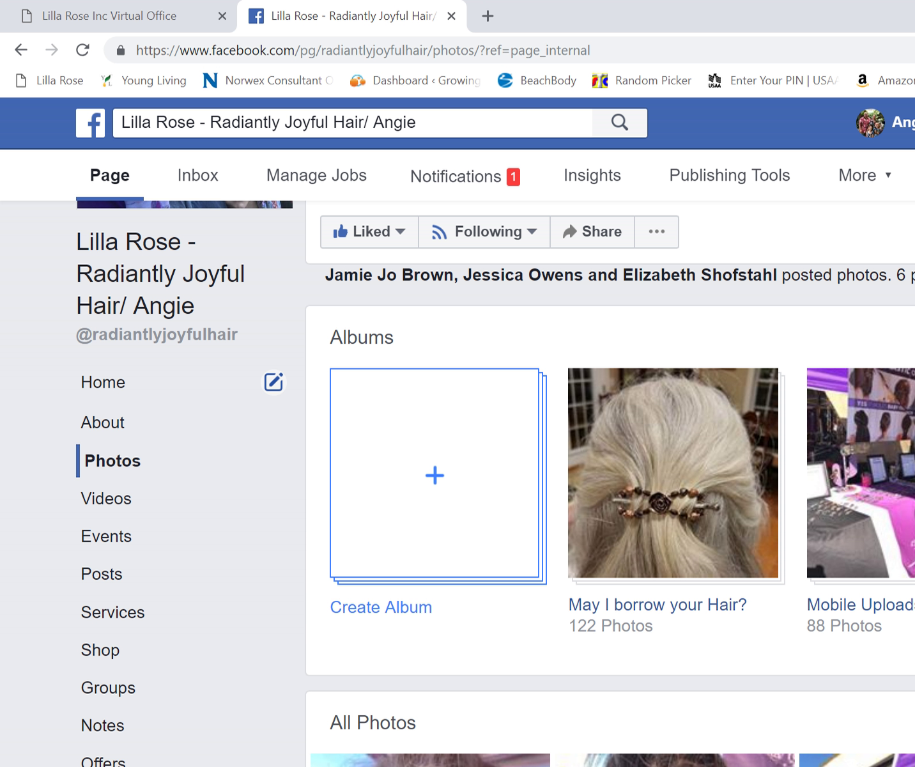
scroll(457, 483, "down", 2)
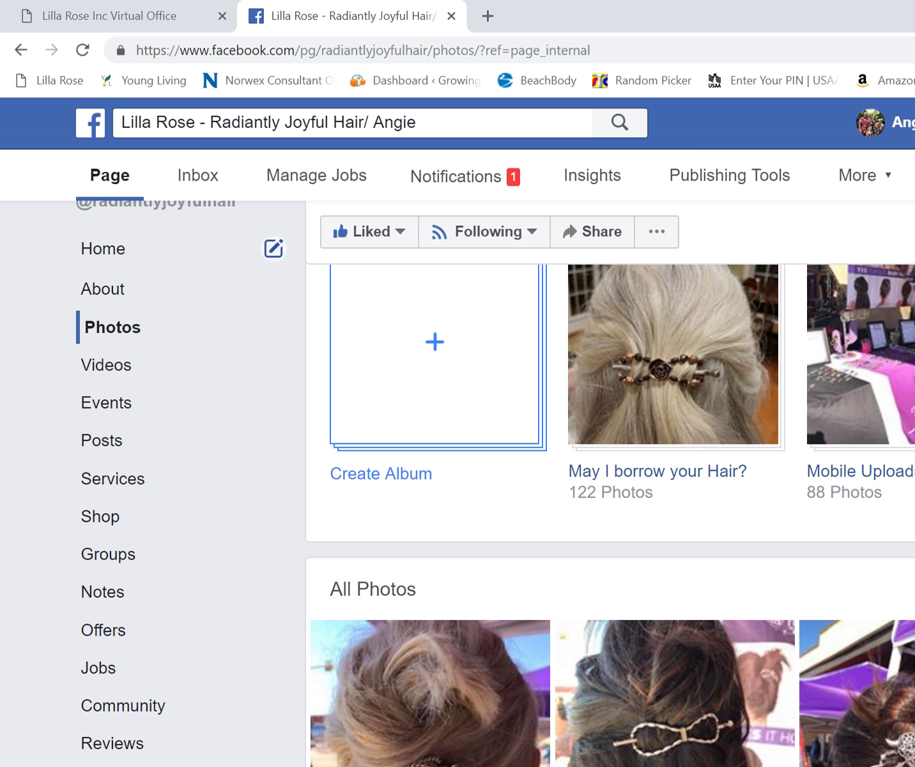
Open the page's Videos section and browse all uploaded videos down to the oldest one.
left_click(108, 365)
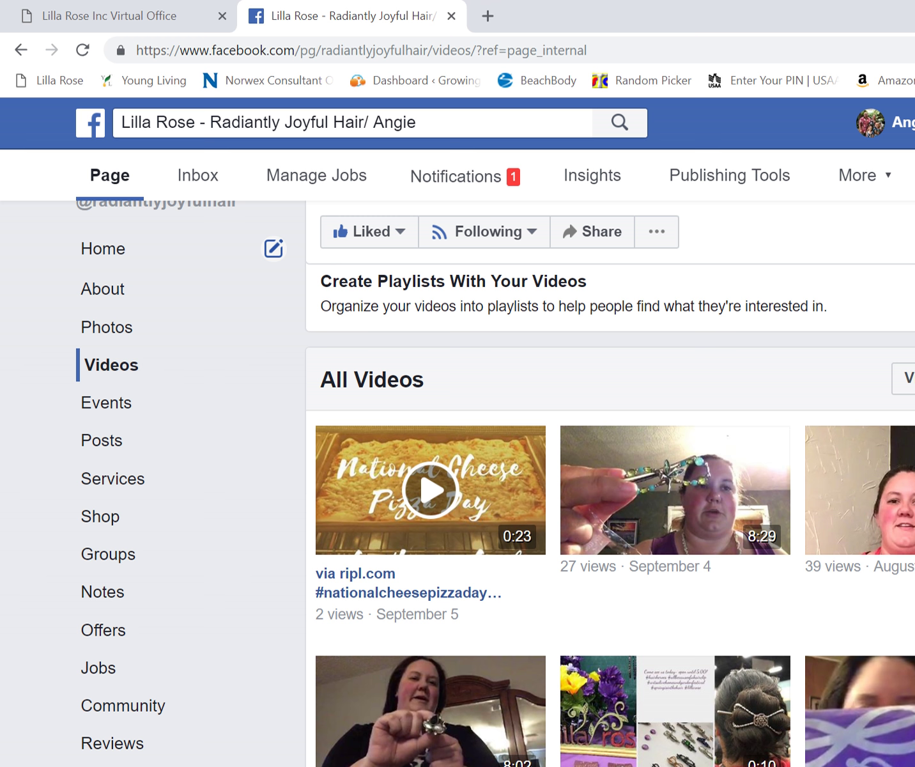
scroll(610, 512, "down", 2)
scroll(611, 511, "down", 6)
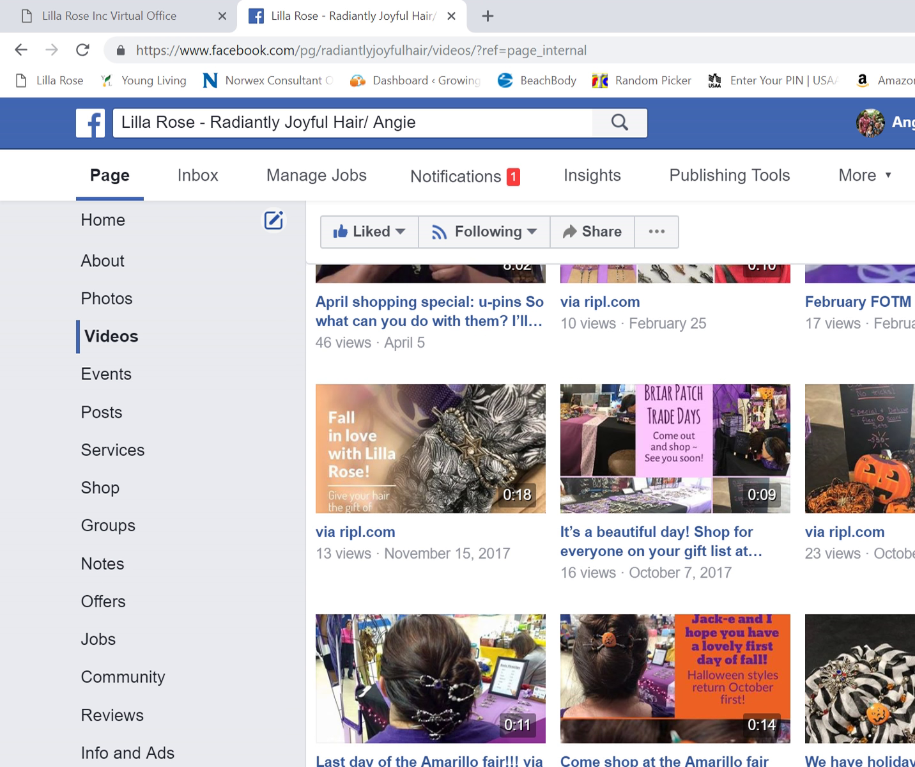
scroll(611, 511, "down", 3)
scroll(610, 511, "down", 5)
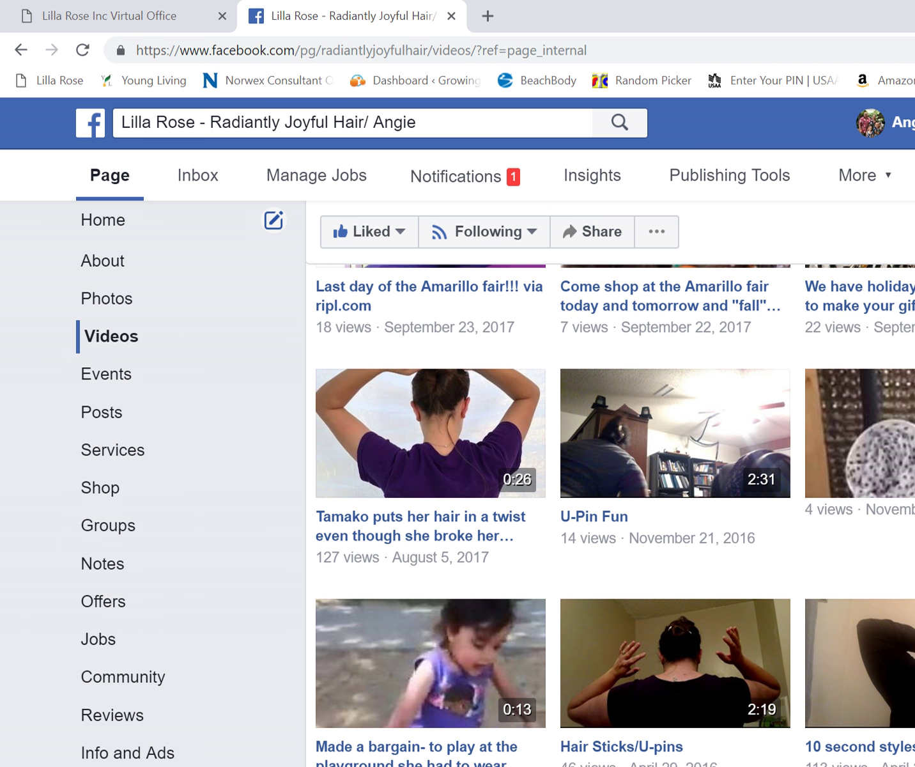
scroll(611, 511, "down", 4)
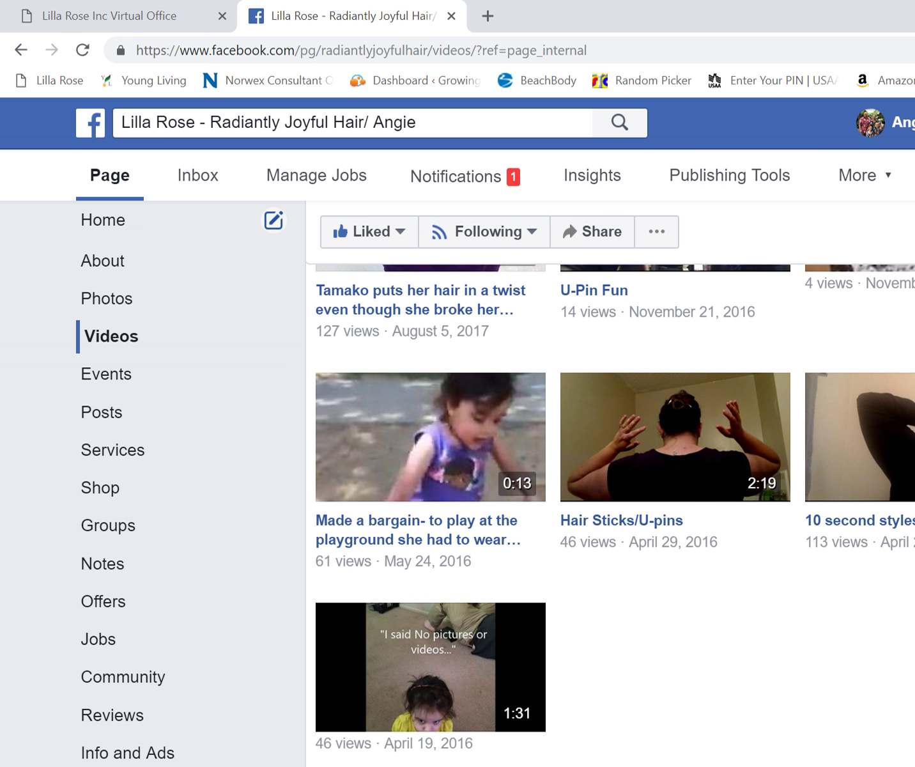
scroll(610, 511, "down", 1)
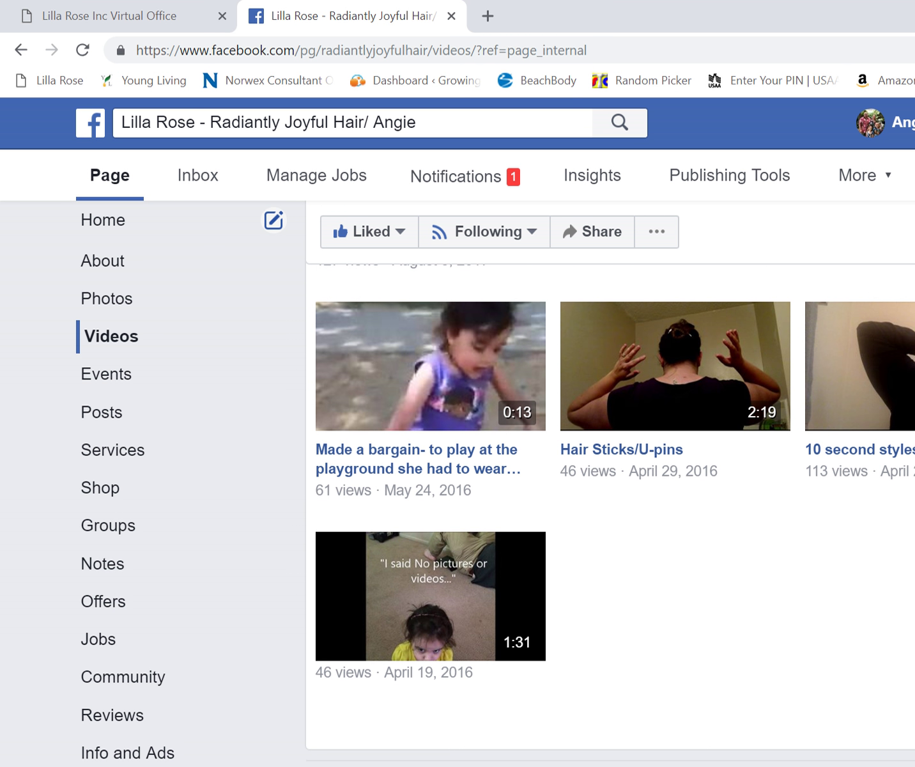
Open the page's Events section and examine the past and upcoming events and the event creation options.
scroll(611, 511, "up", 2)
left_click(105, 449)
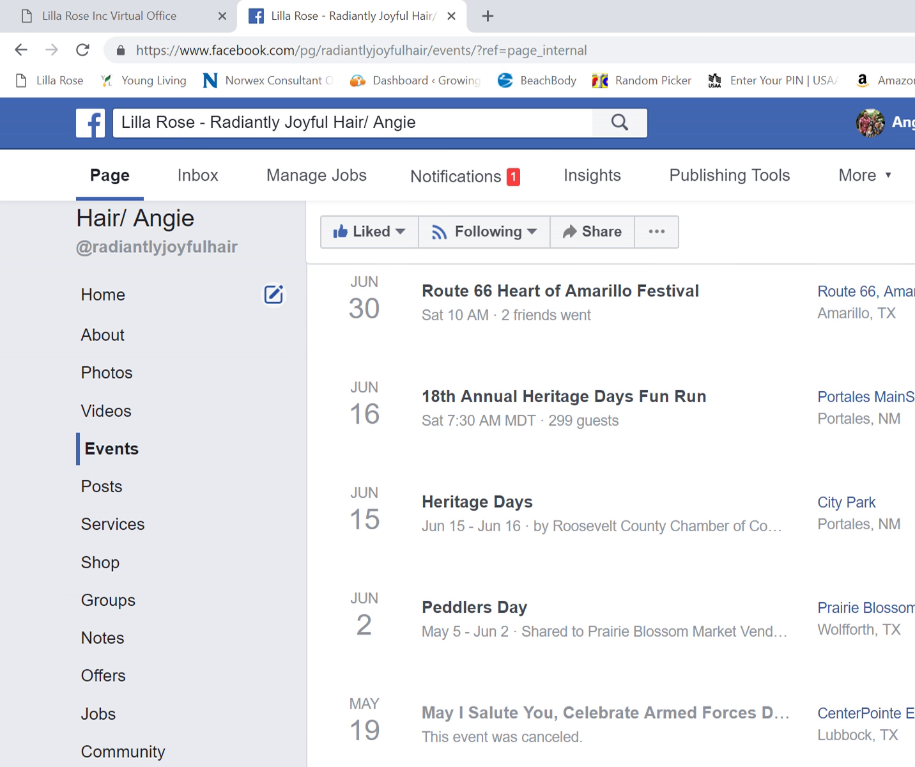
scroll(458, 485, "up", 3)
scroll(611, 486, "up", 8)
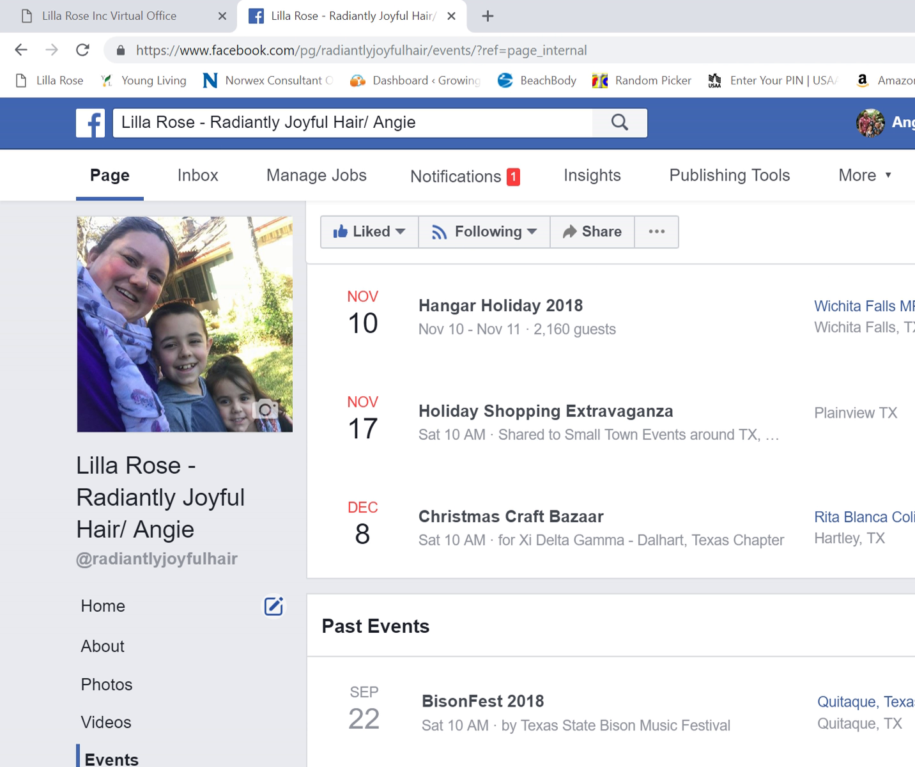
scroll(611, 486, "up", 1)
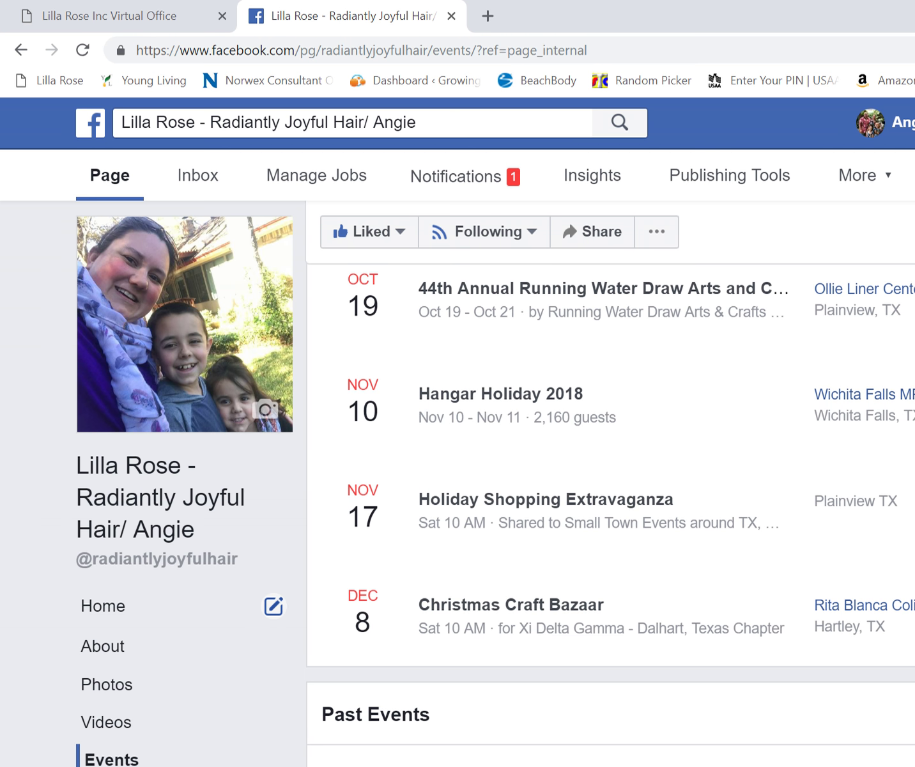
scroll(611, 486, "up", 2)
scroll(611, 486, "up", 9)
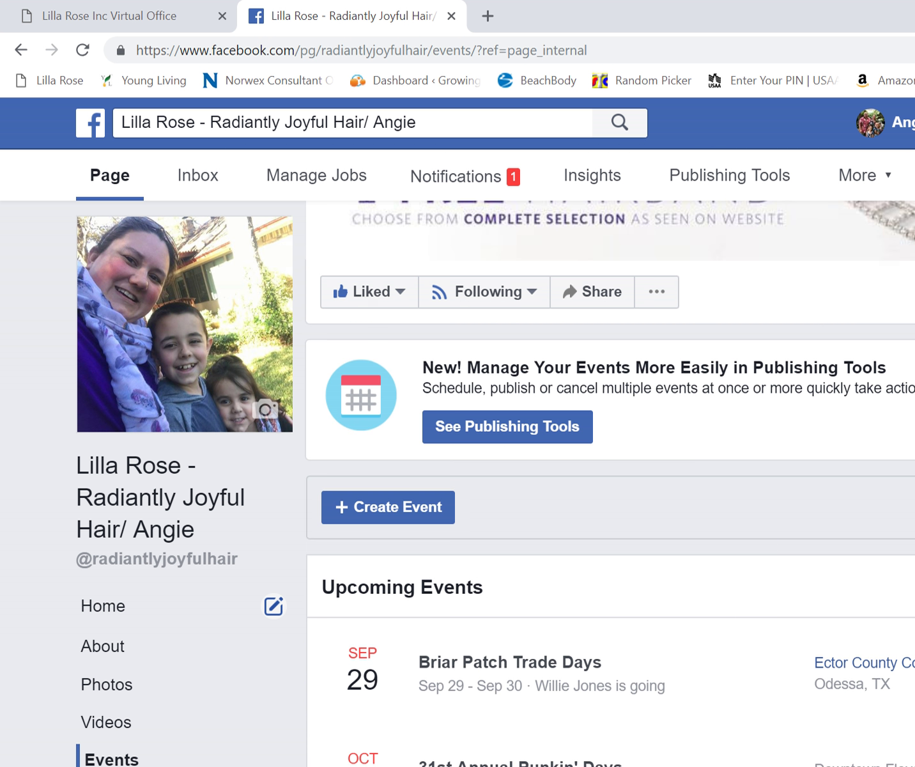
scroll(611, 485, "down", 4)
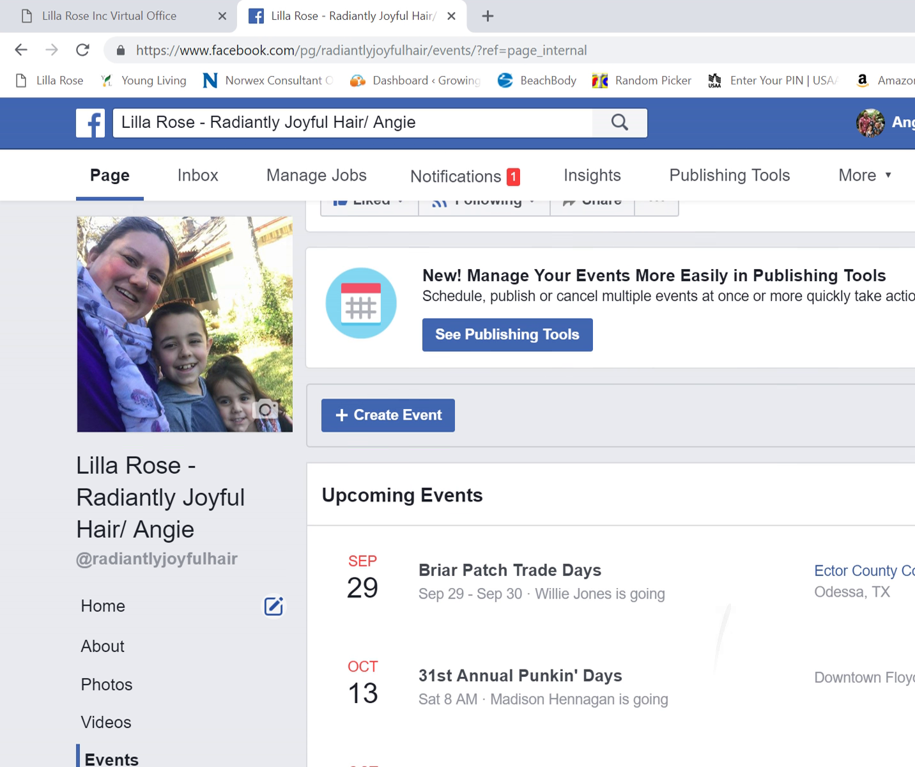
scroll(611, 486, "down", 8)
scroll(611, 486, "up", 11)
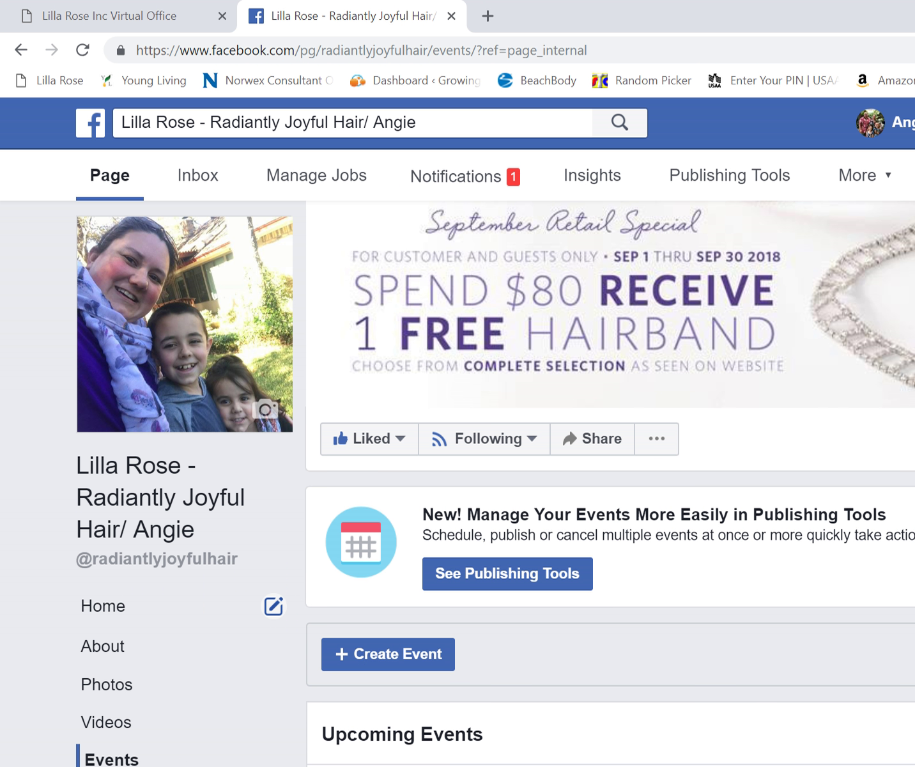
scroll(611, 485, "down", 2)
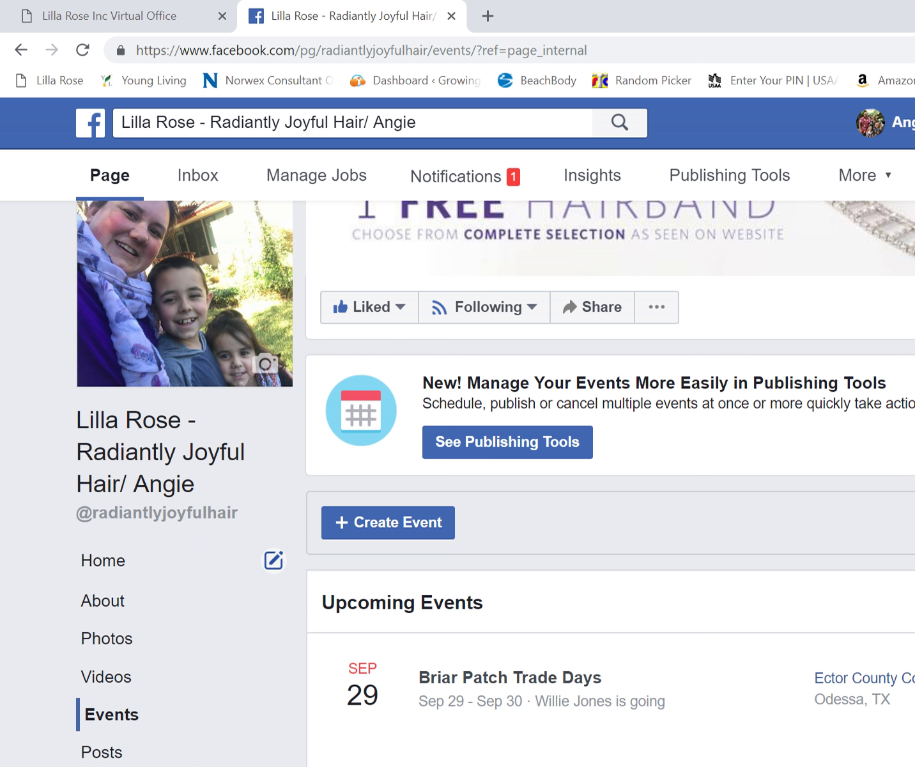
Visit the page's Posts section and look over the Hair Hero listing in its Services section.
left_click(104, 752)
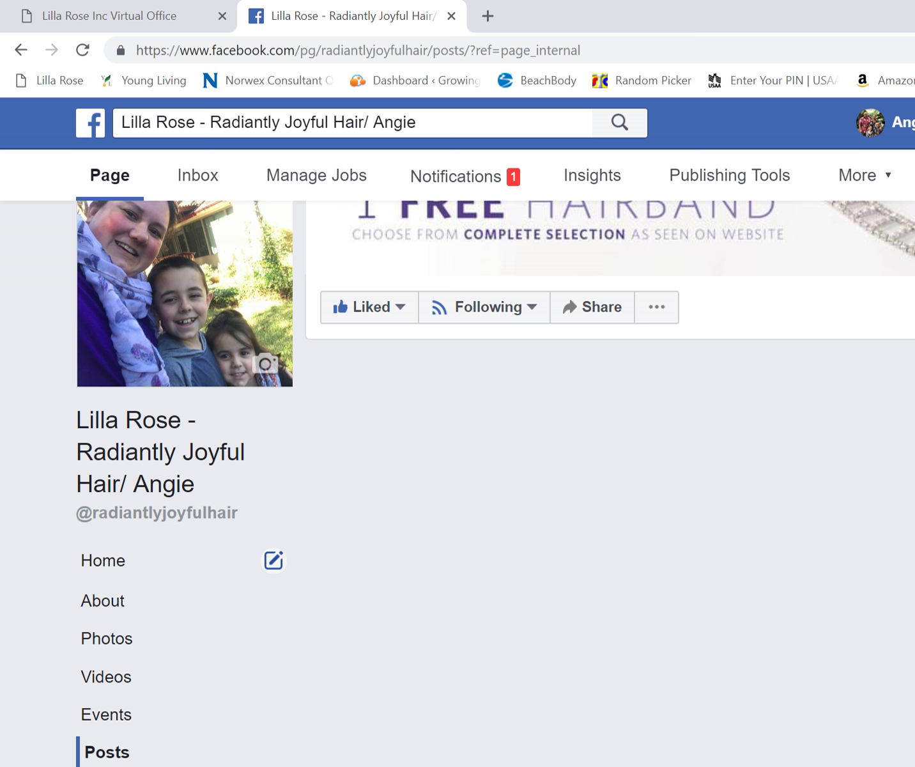
scroll(610, 486, "down", 4)
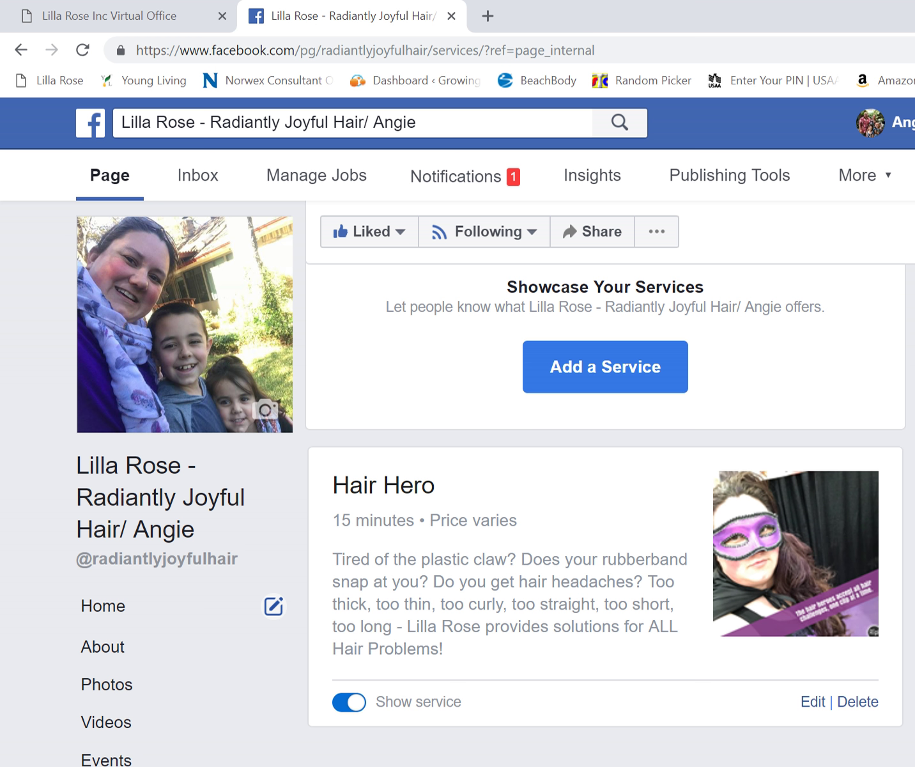
scroll(457, 448, "down", 3)
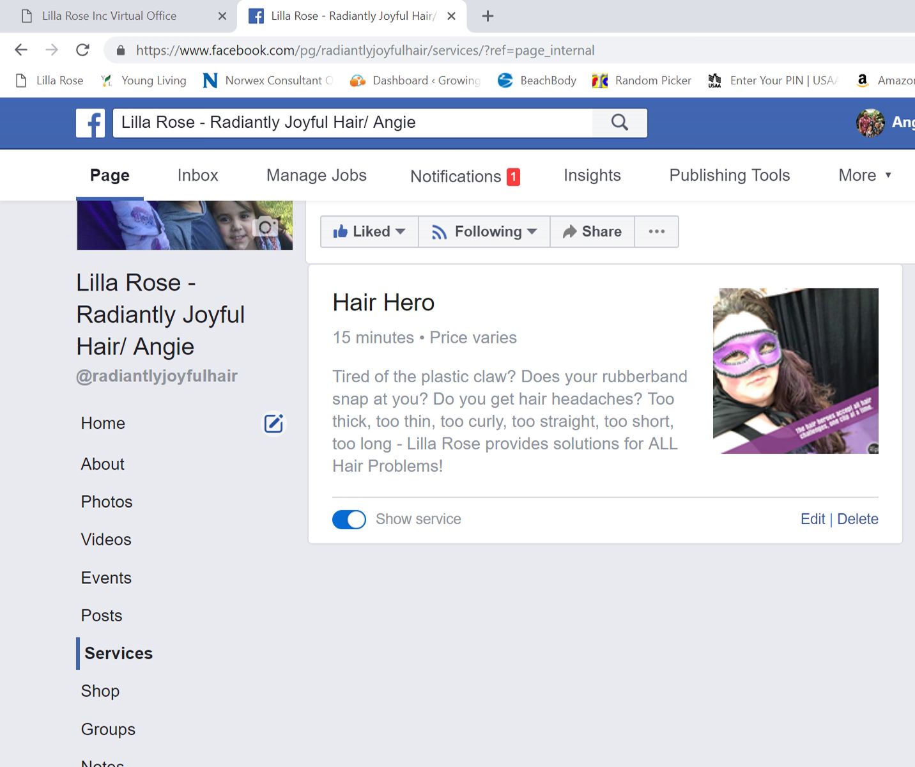
Open the page's Shop section, dismiss the Set Up Shop dialog and look over the list of page sections from Home.
left_click(106, 691)
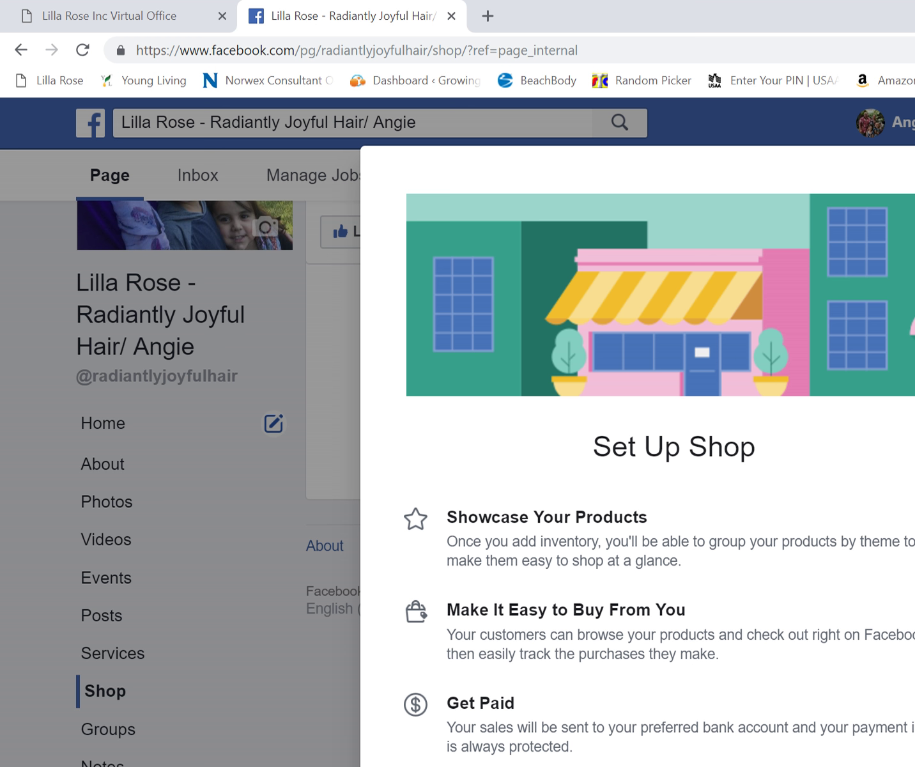
key("Escape")
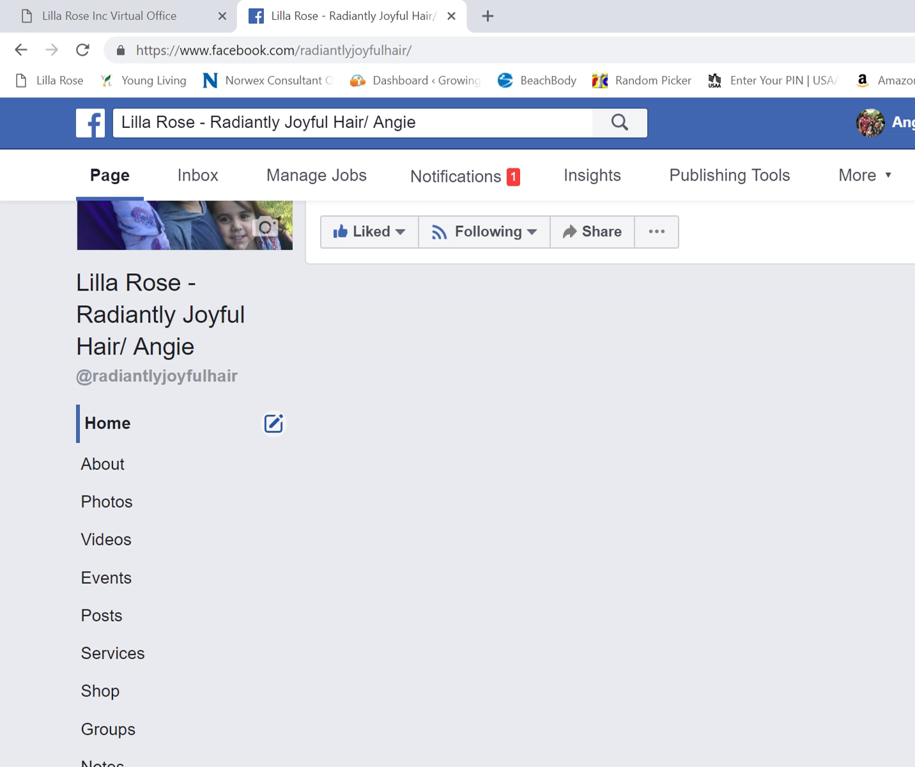
scroll(179, 479, "down", 4)
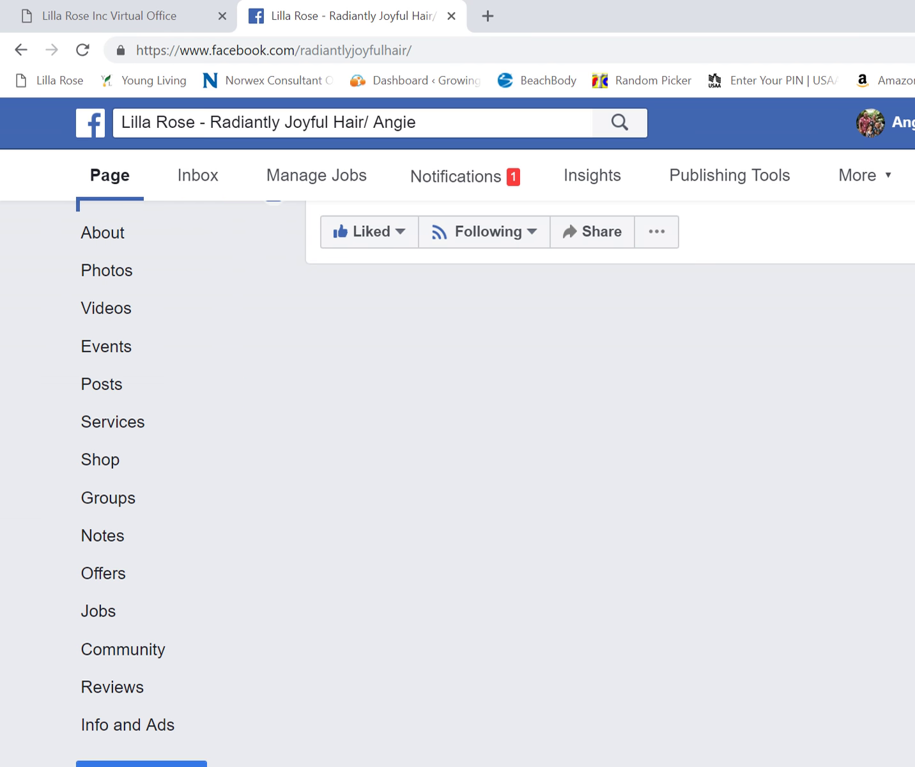
scroll(178, 479, "up", 3)
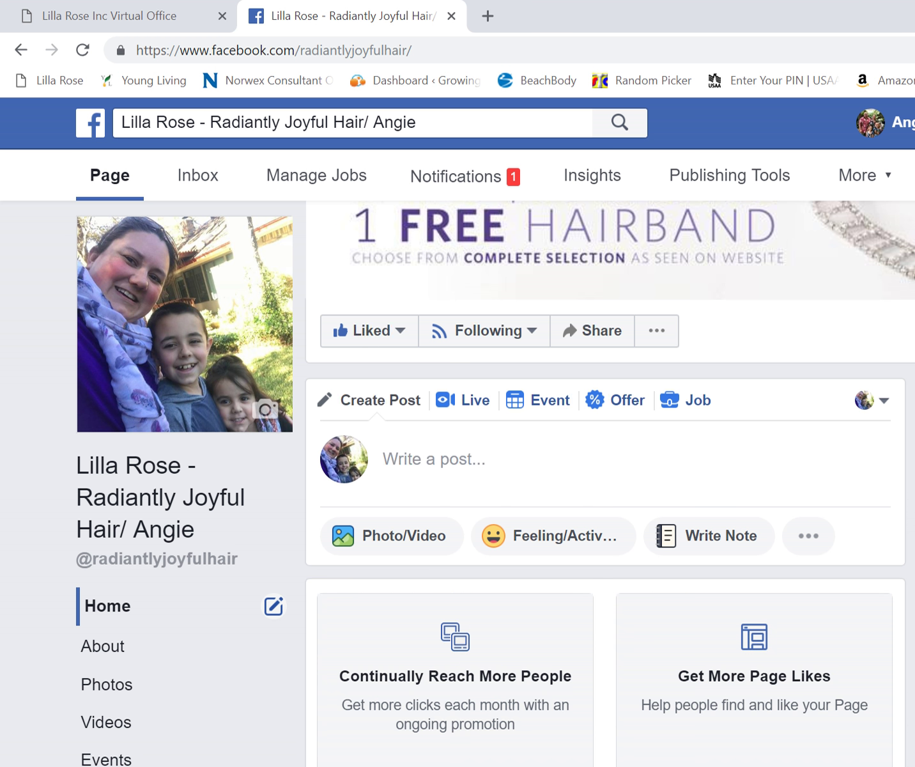
Browse the page's Home feed, examining the promotion options, the "All Because of a Hairclip" story and the Photos and Videos previews.
scroll(606, 448, "down", 3)
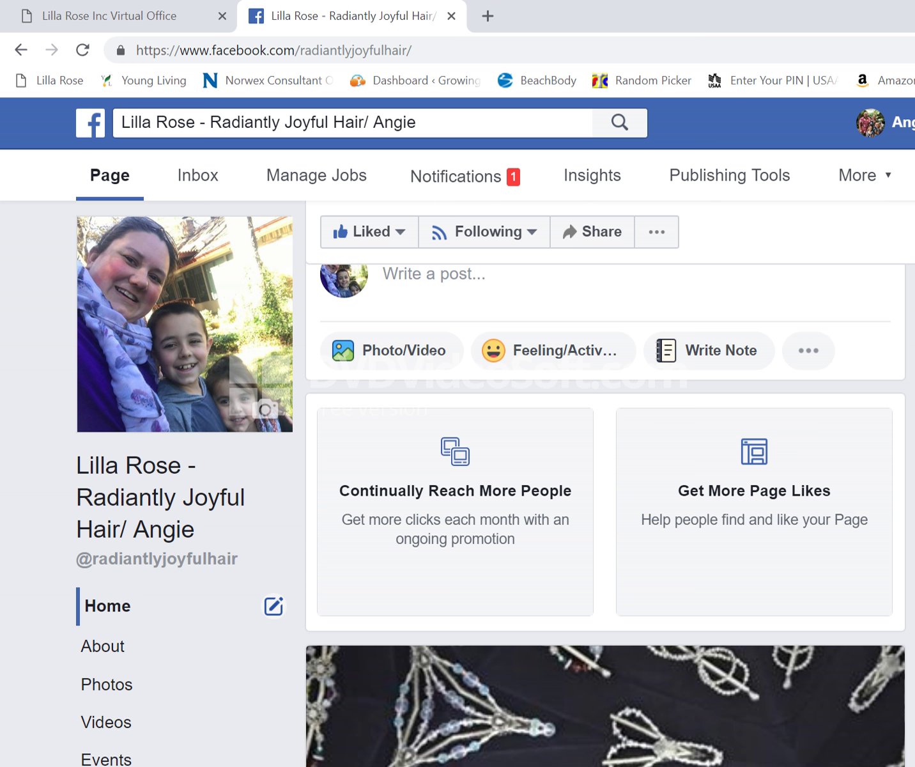
scroll(490, 483, "down", 2)
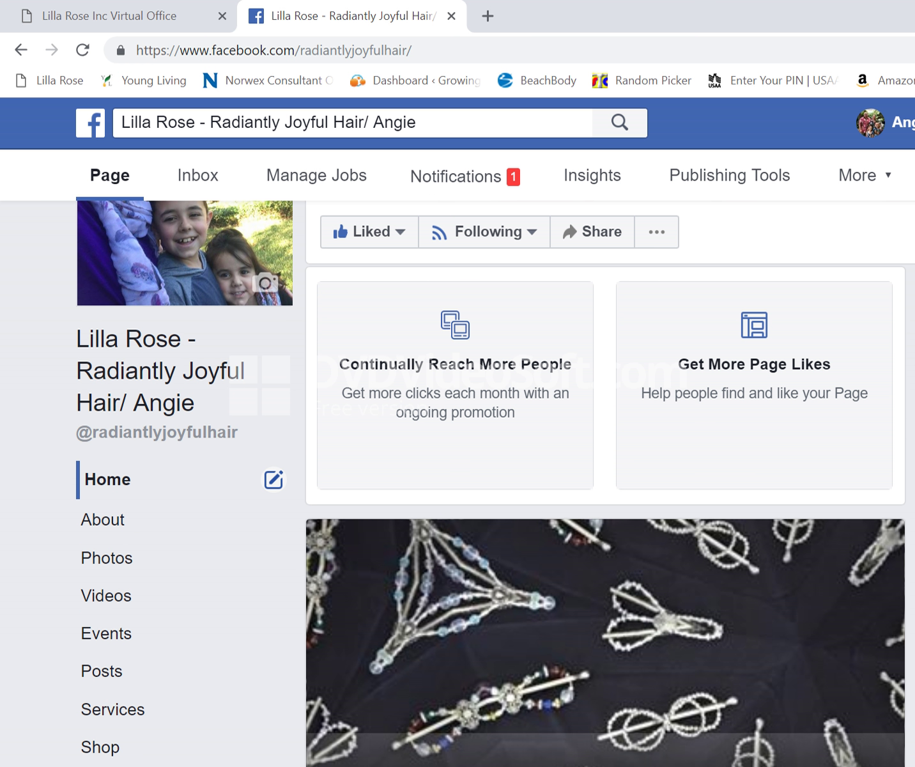
scroll(490, 484, "down", 2)
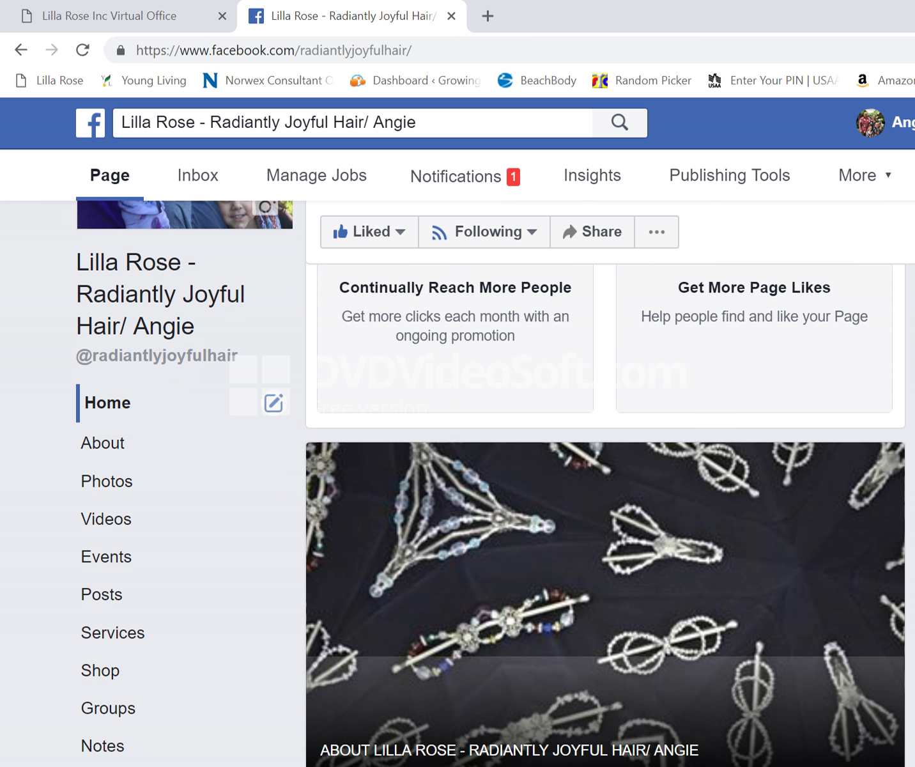
scroll(491, 483, "down", 2)
scroll(490, 483, "down", 2)
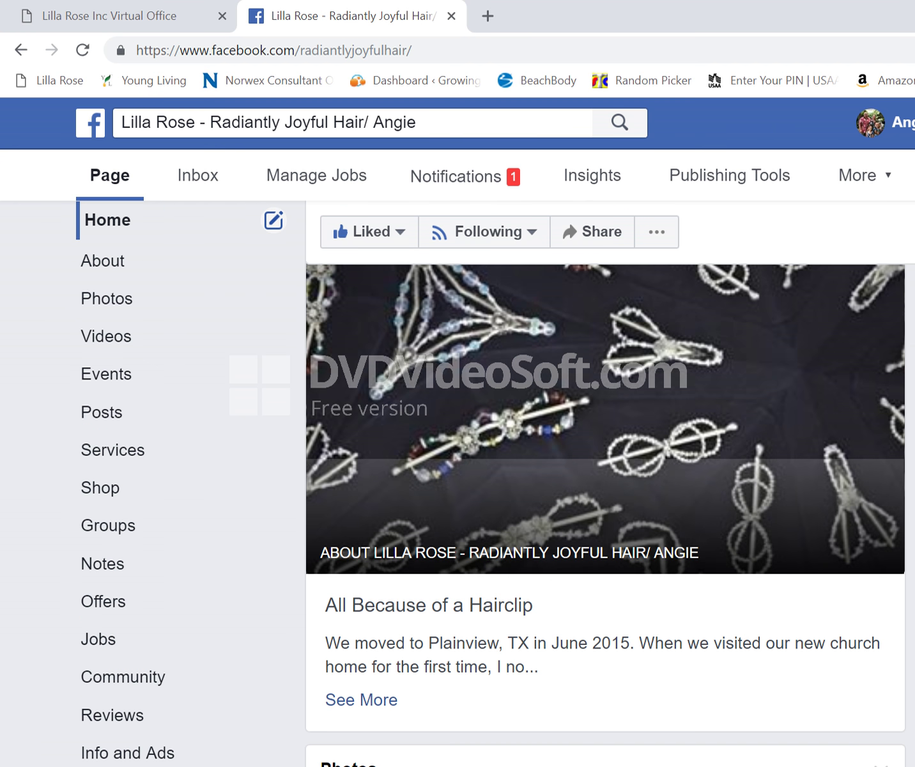
scroll(490, 484, "down", 1)
scroll(606, 515, "down", 1)
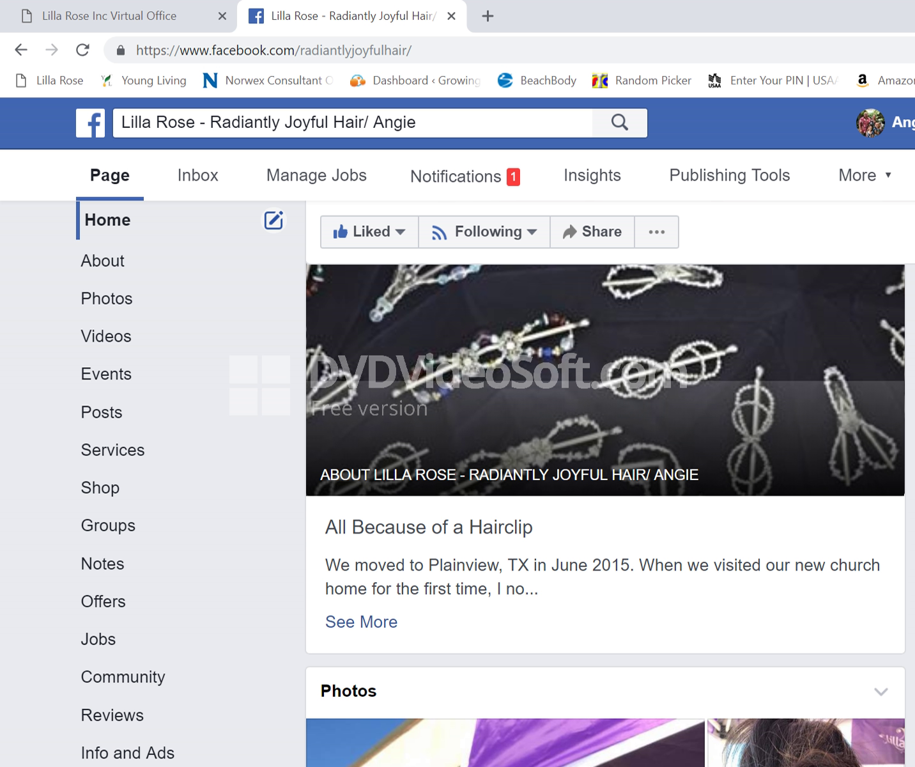
scroll(605, 448, "down", 3)
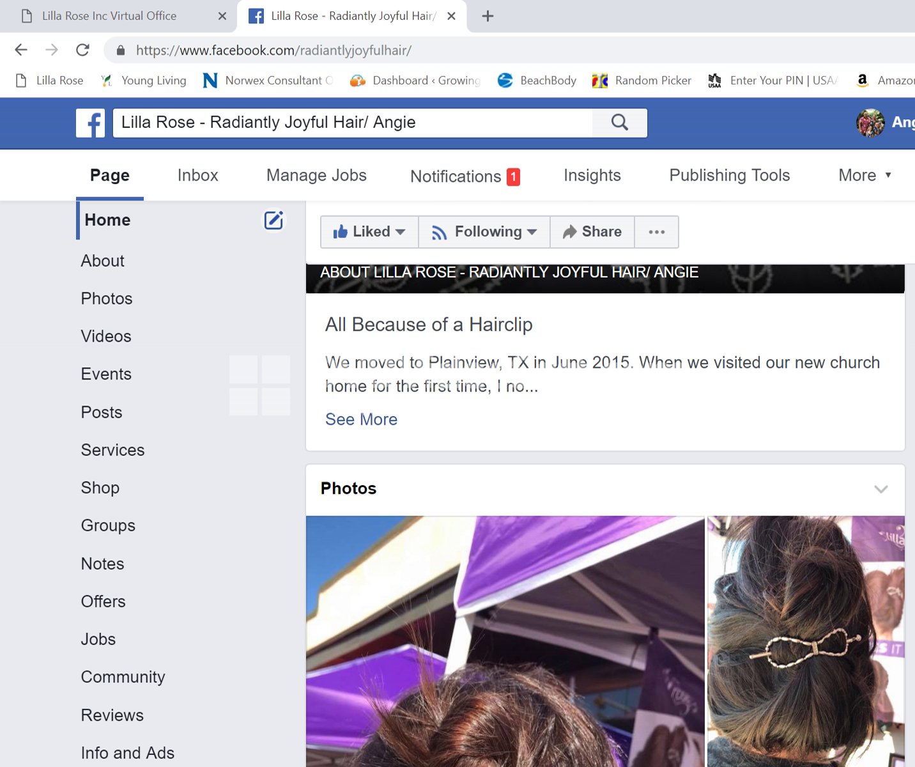
scroll(605, 515, "down", 2)
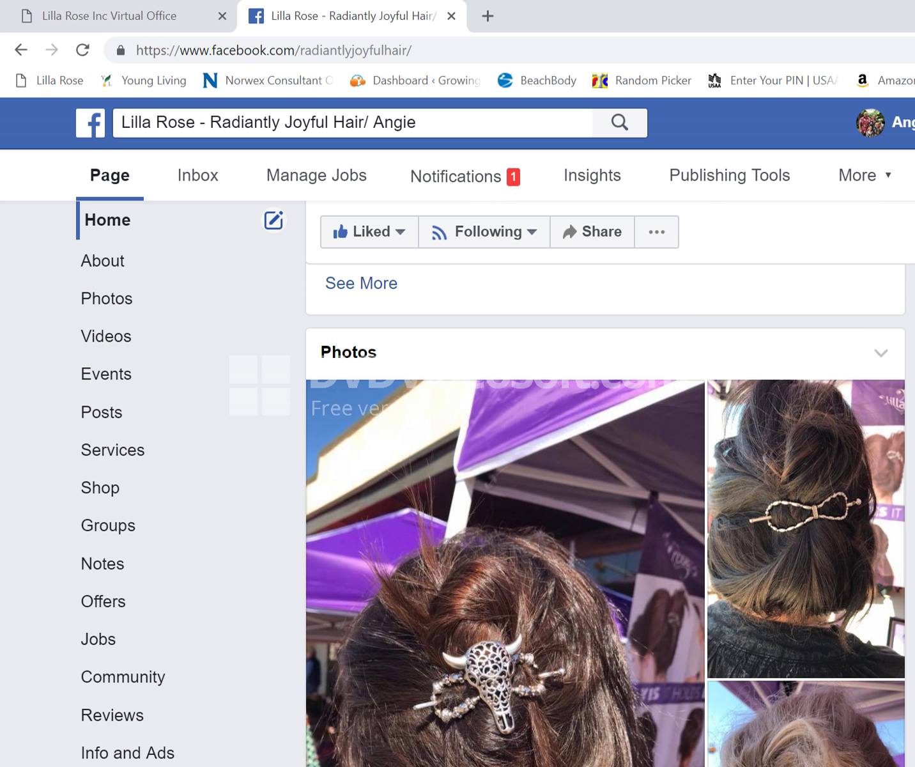
scroll(605, 514, "down", 7)
scroll(605, 515, "down", 6)
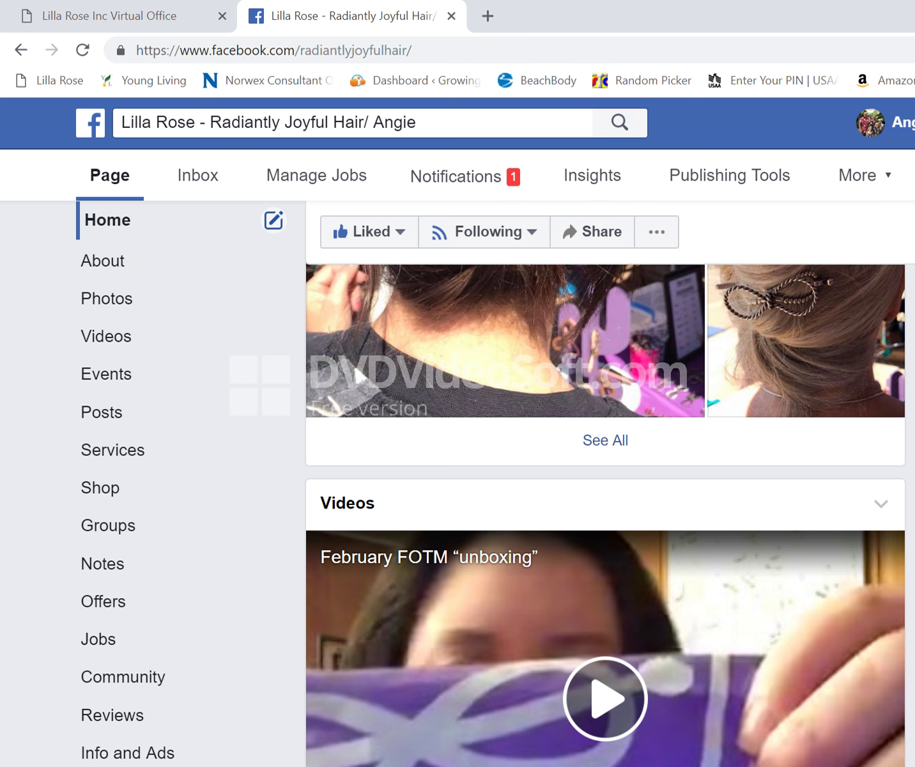
scroll(606, 514, "up", 13)
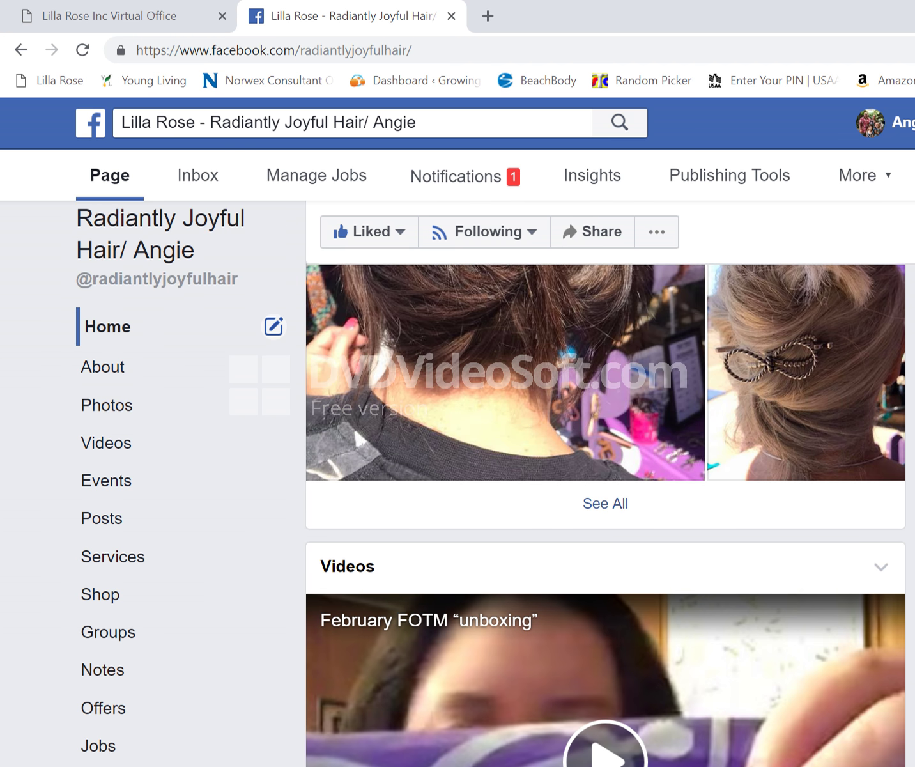
scroll(606, 514, "up", 4)
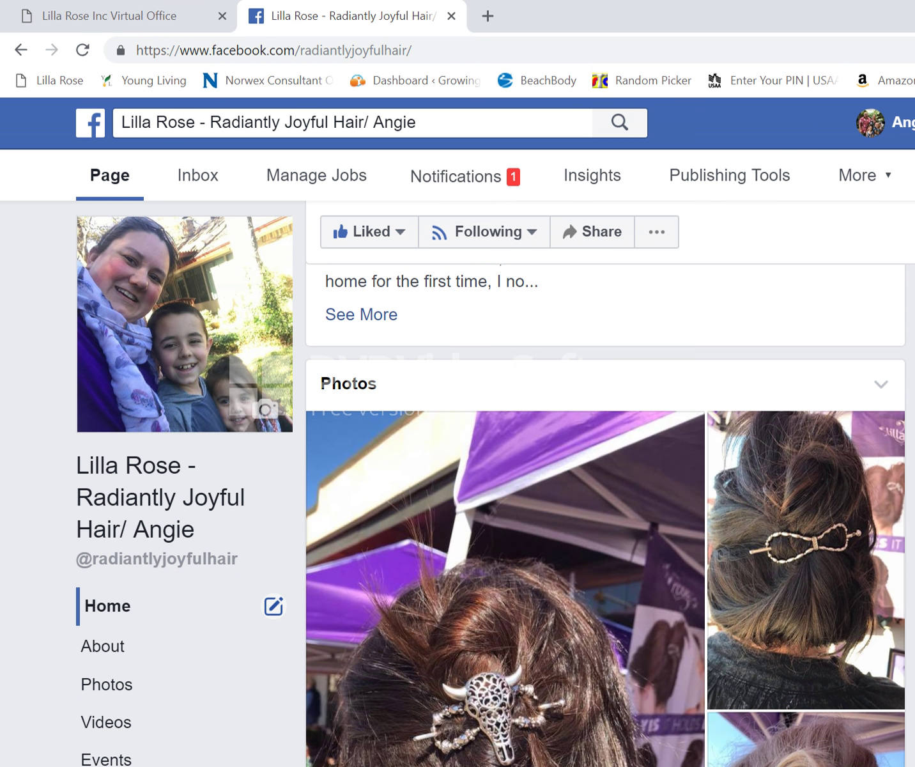
scroll(605, 515, "up", 5)
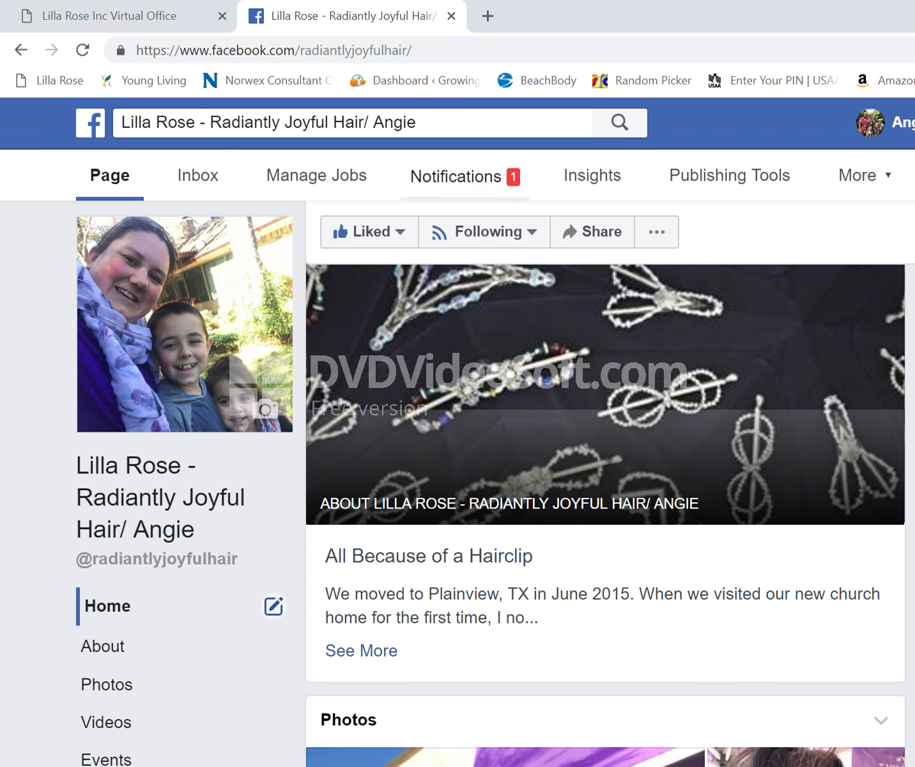
Open the page's Insights and examine the Page Summary for the last 7 days, including reach, post engagements and videos.
left_click(593, 175)
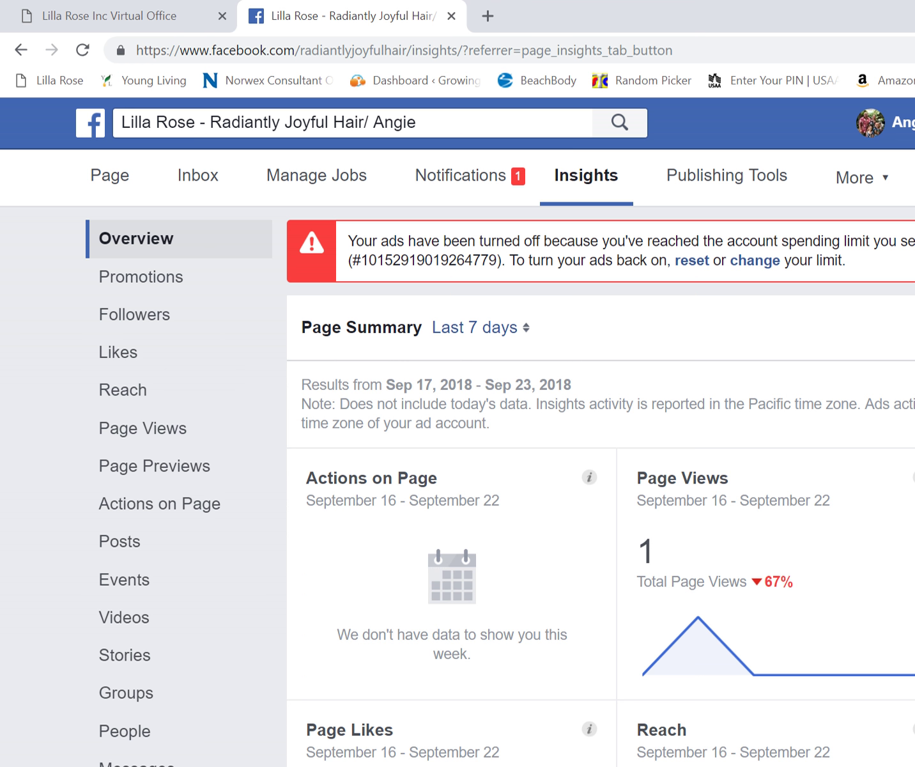
scroll(601, 486, "down", 6)
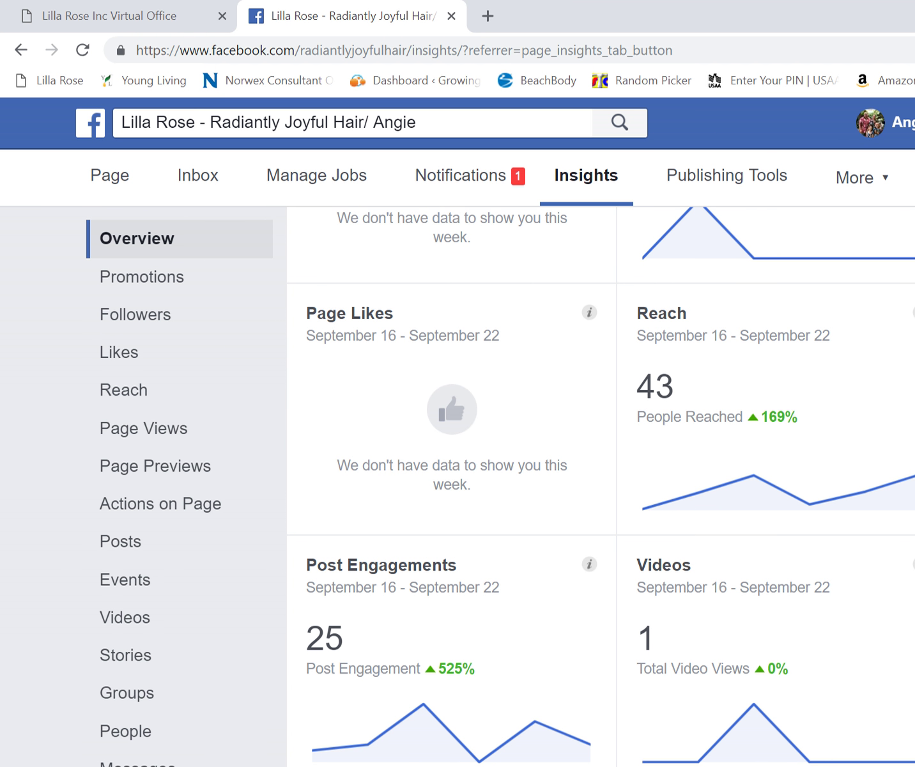
scroll(601, 485, "down", 2)
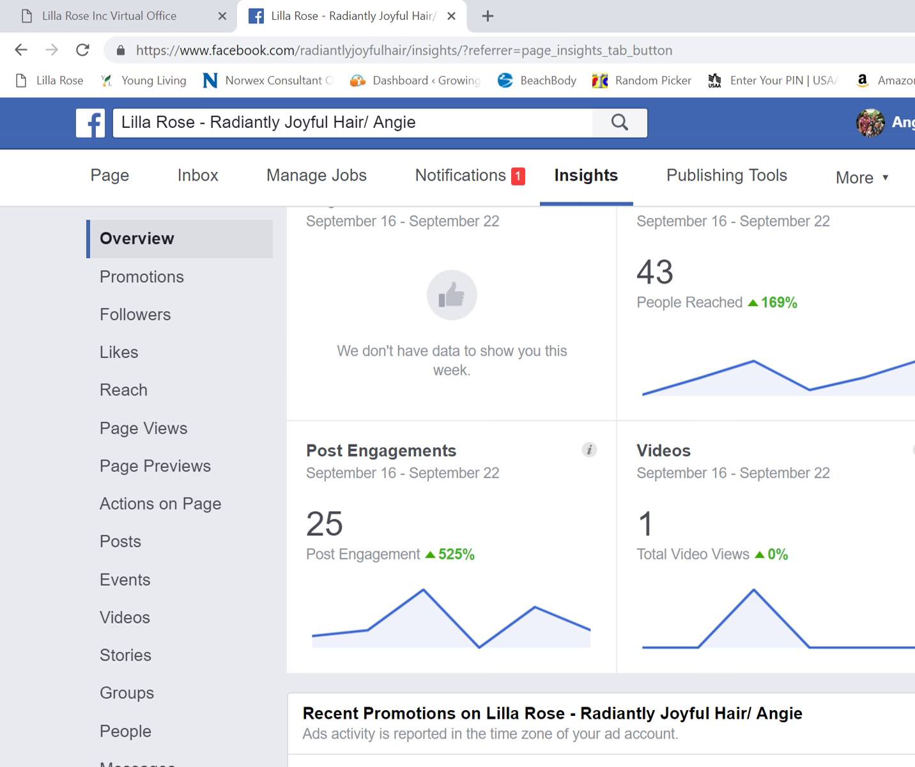
Open the Posts insights and compare the hourly activity of online fans for each day from Sunday to Thursday.
left_click(122, 541)
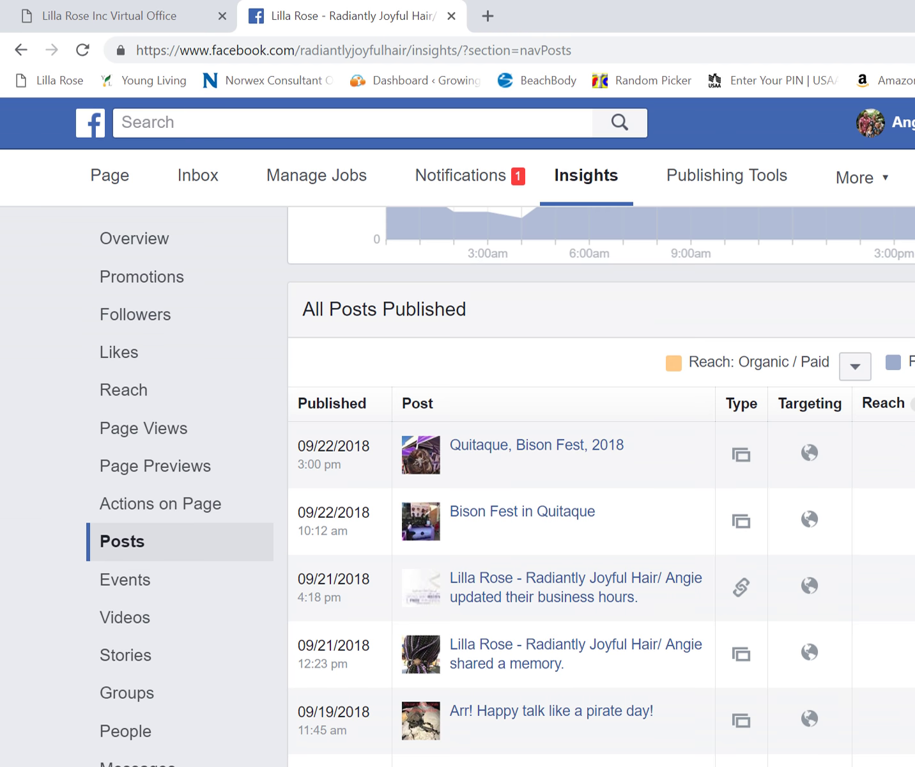
scroll(601, 485, "up", 8)
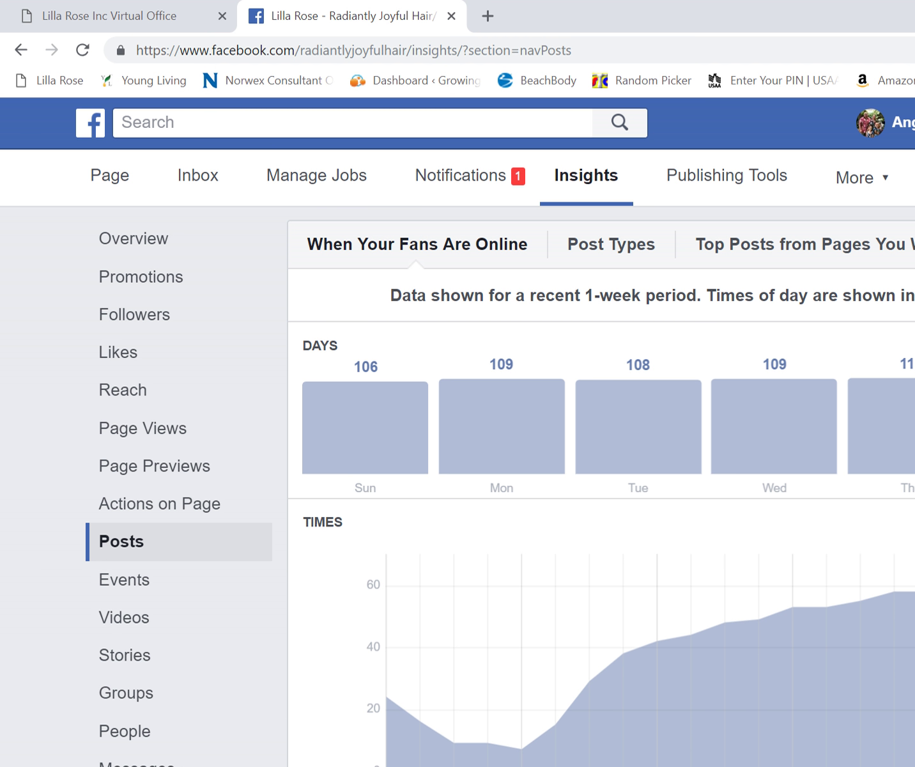
mouse_move(365, 427)
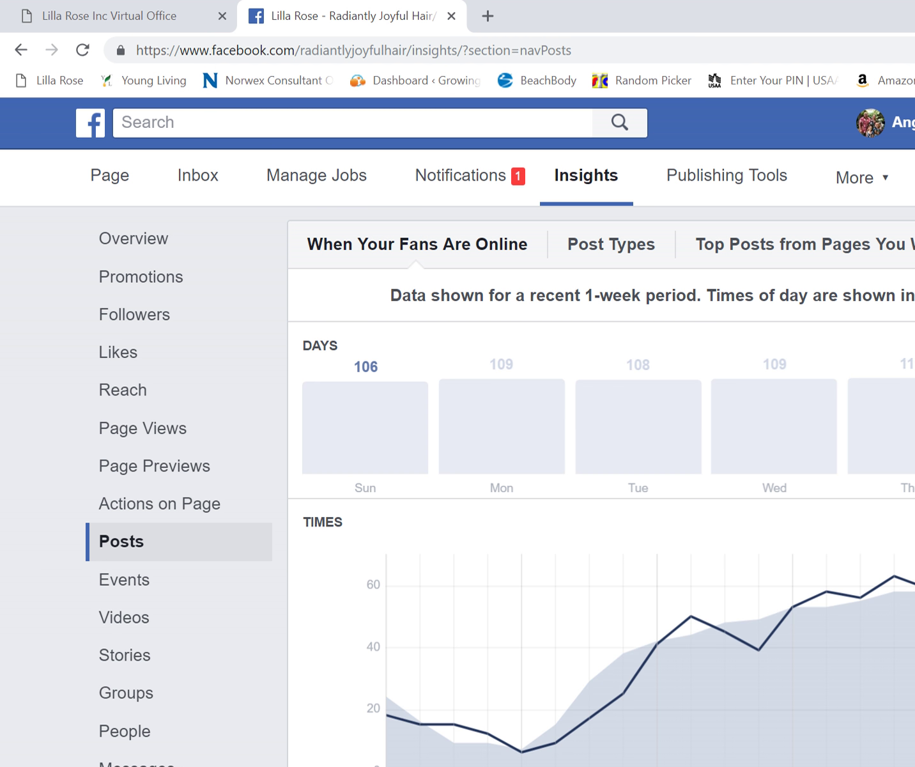
mouse_move(502, 427)
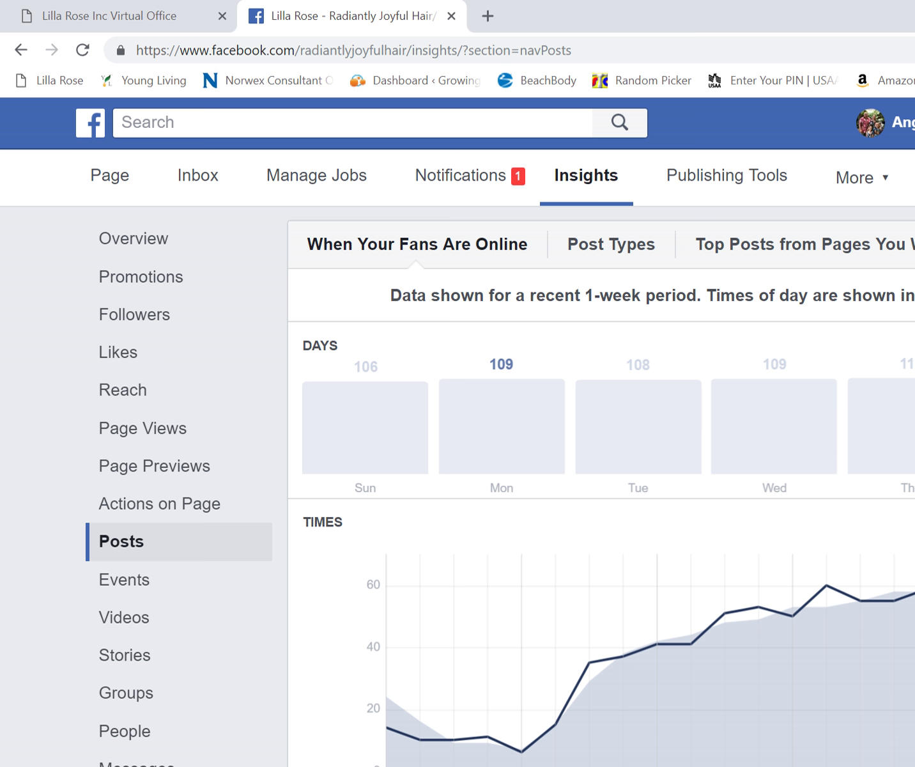
mouse_move(638, 426)
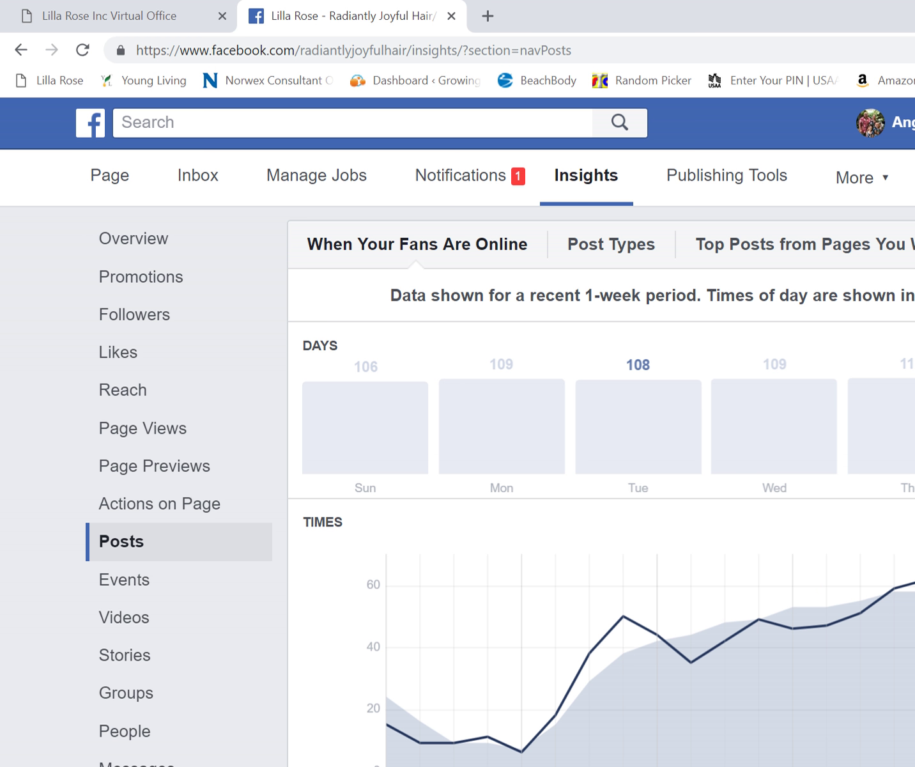
mouse_move(773, 426)
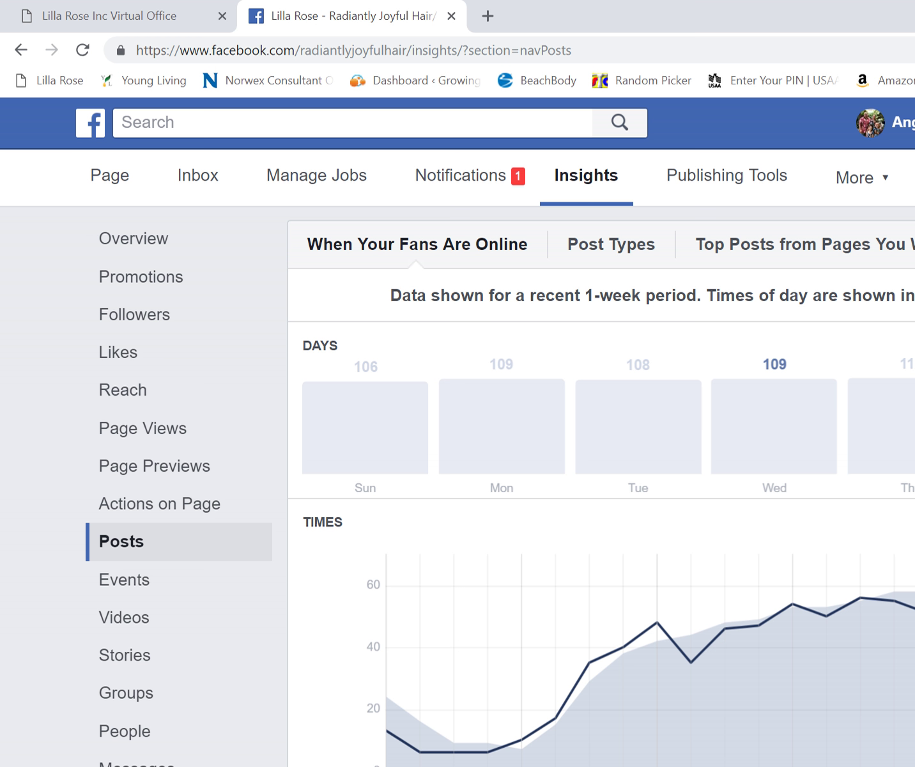
mouse_move(894, 427)
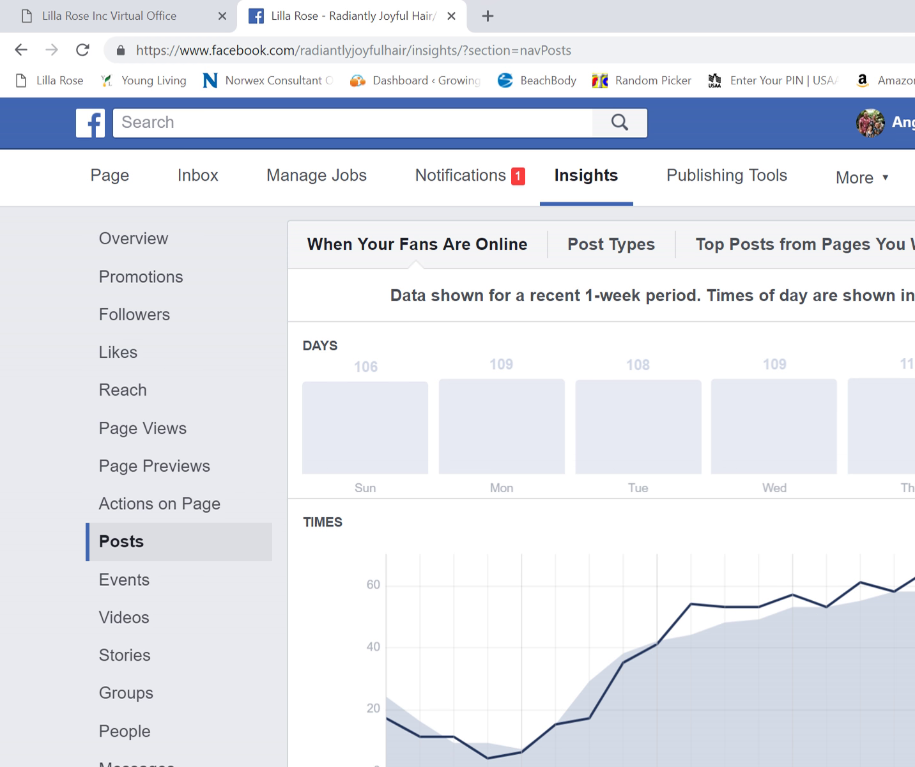
Examine the online times graph and the type, targeting and reach of each post under All Posts Published.
scroll(601, 486, "down", 2)
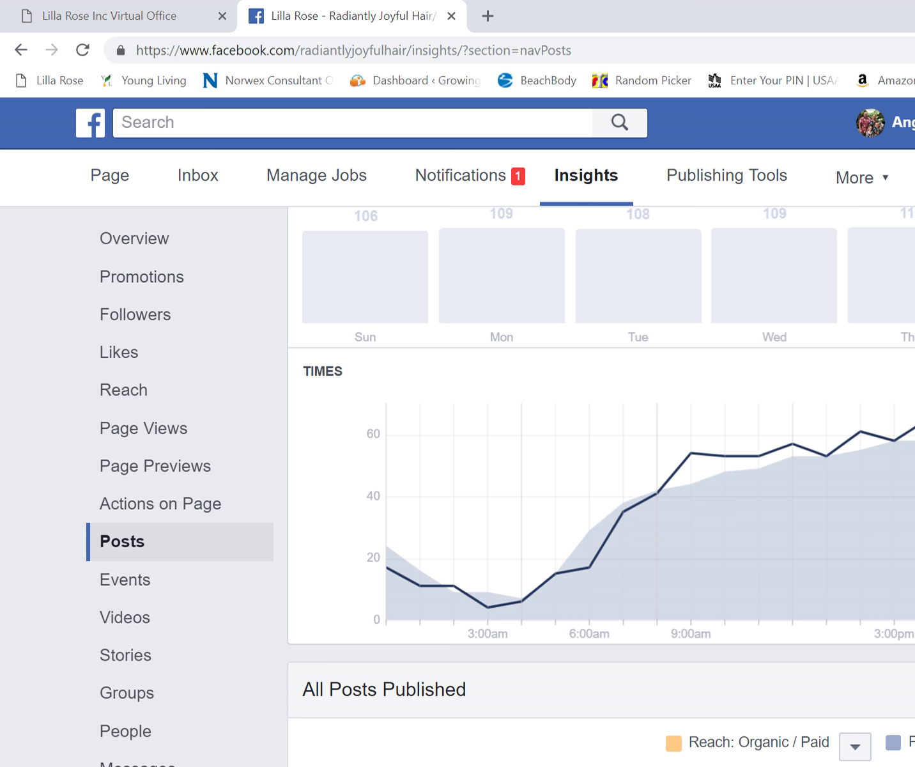
scroll(671, 659, "down", 2)
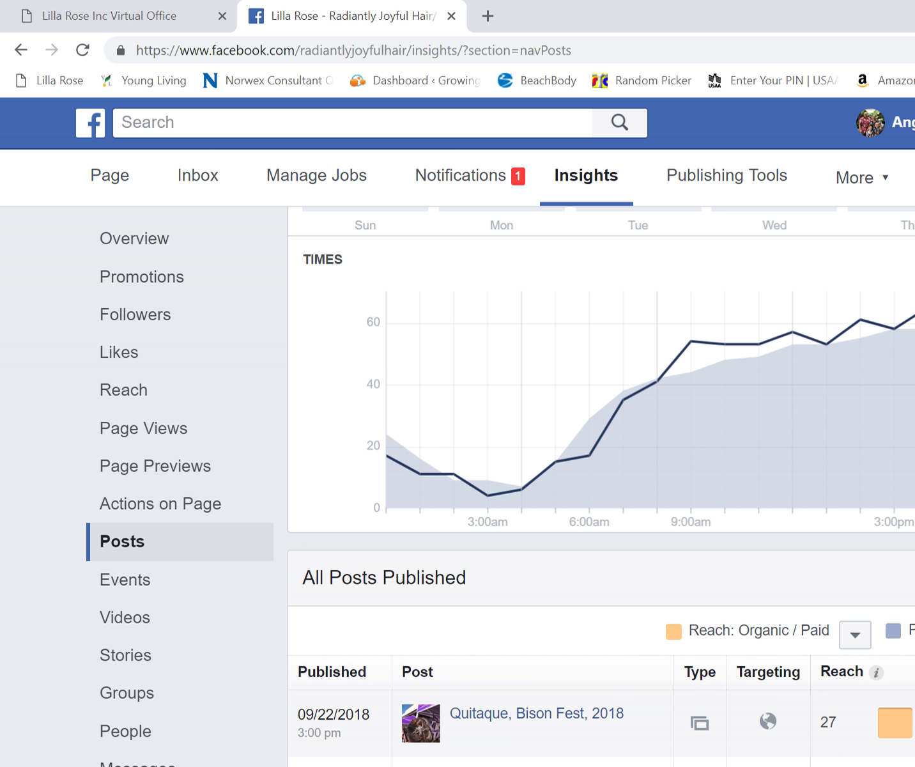
scroll(601, 486, "down", 1)
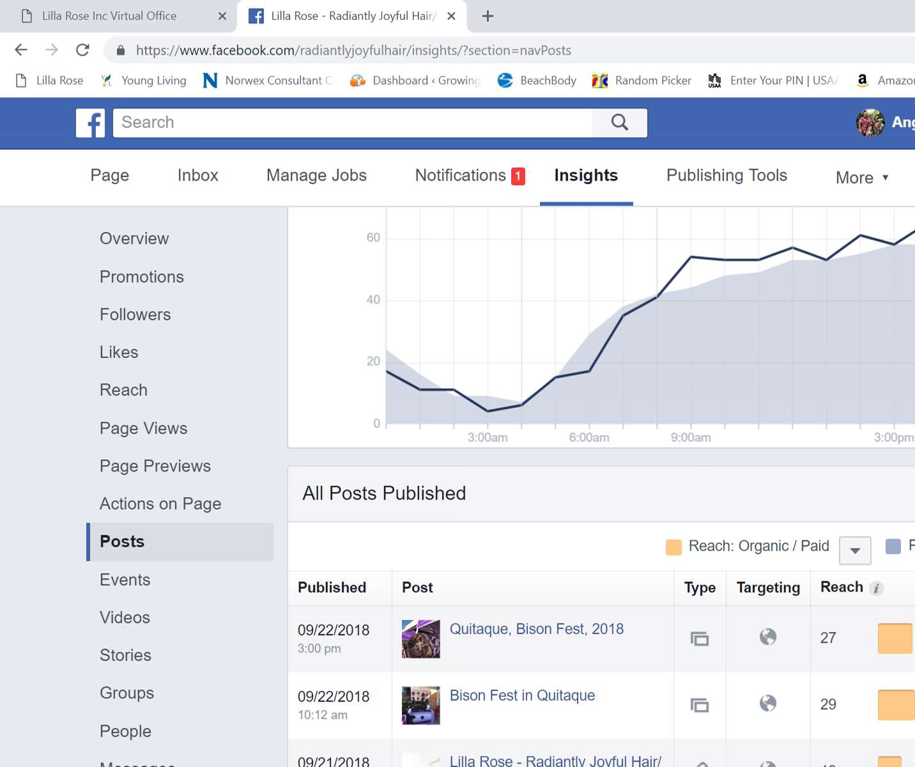
scroll(601, 485, "down", 2)
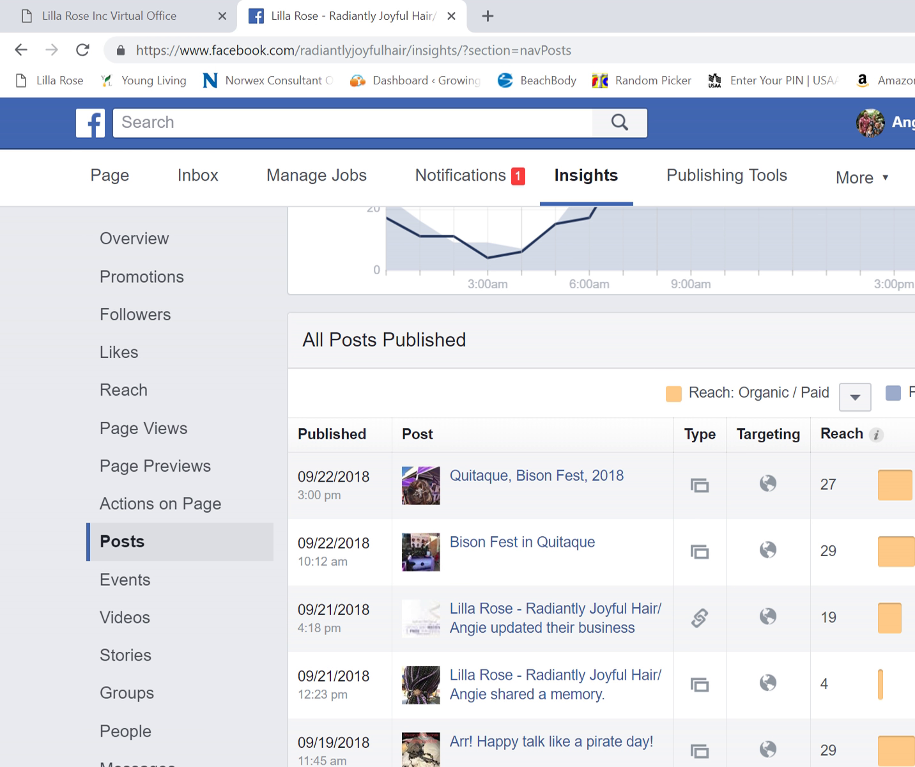
scroll(600, 485, "down", 1)
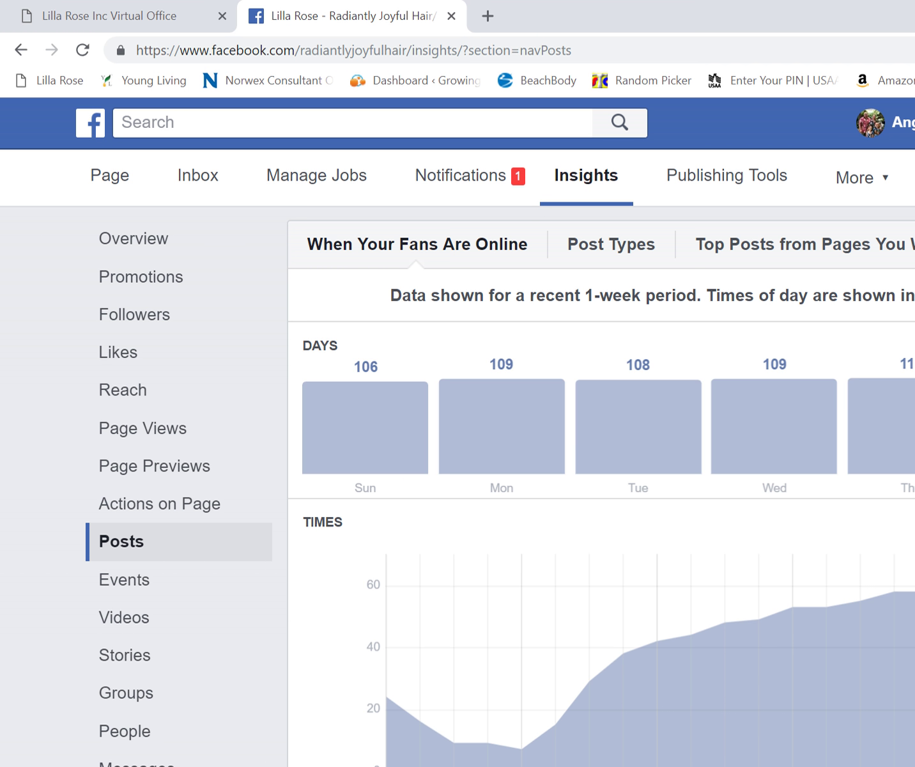
scroll(671, 480, "down", 5)
scroll(671, 479, "down", 4)
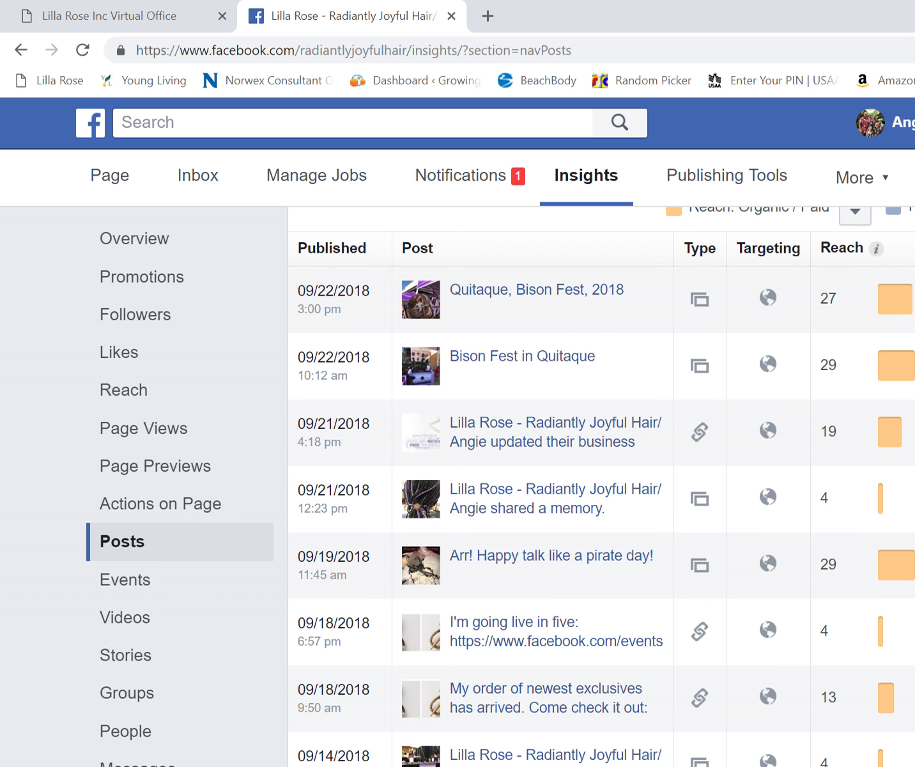
scroll(601, 485, "up", 5)
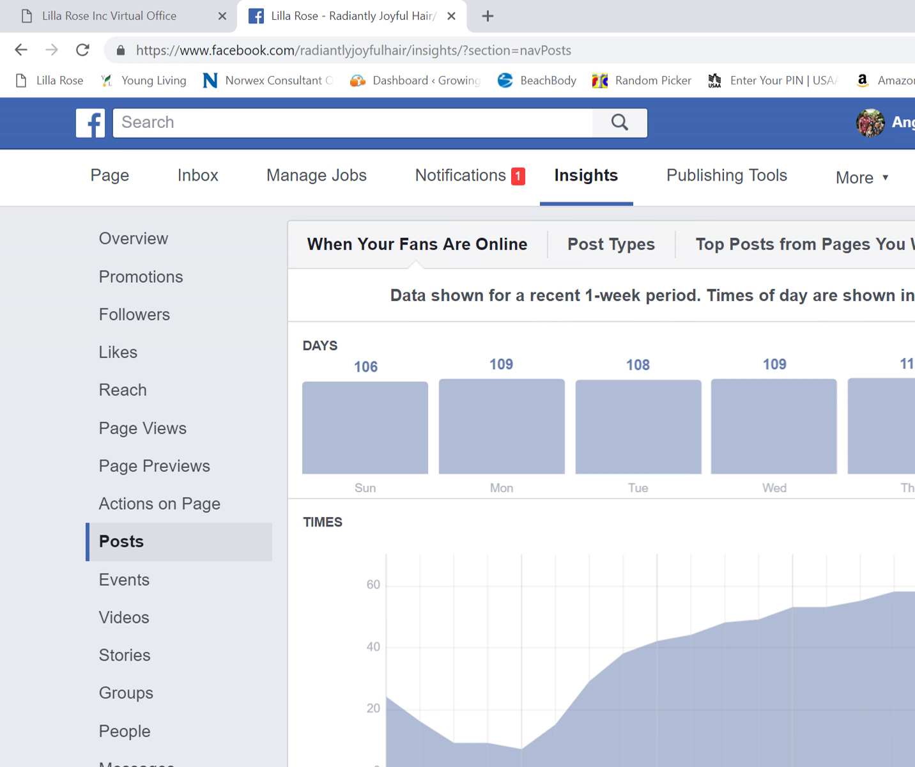
Examine the type, targeting and reach of the September 2018 posts under All Posts Published.
scroll(698, 689, "down", 10)
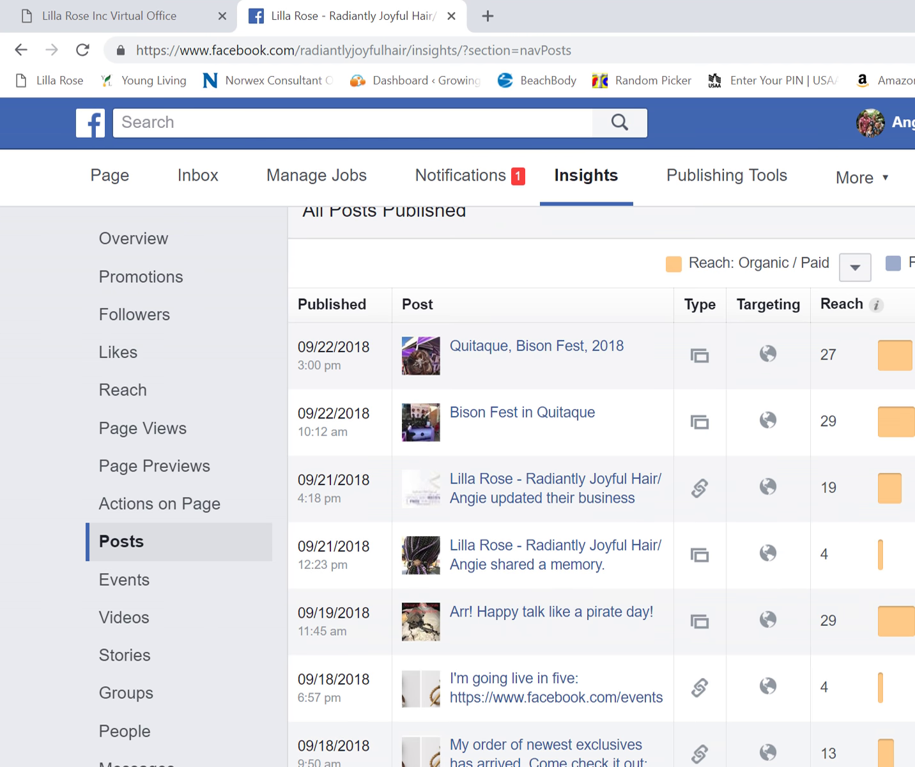
scroll(698, 689, "down", 3)
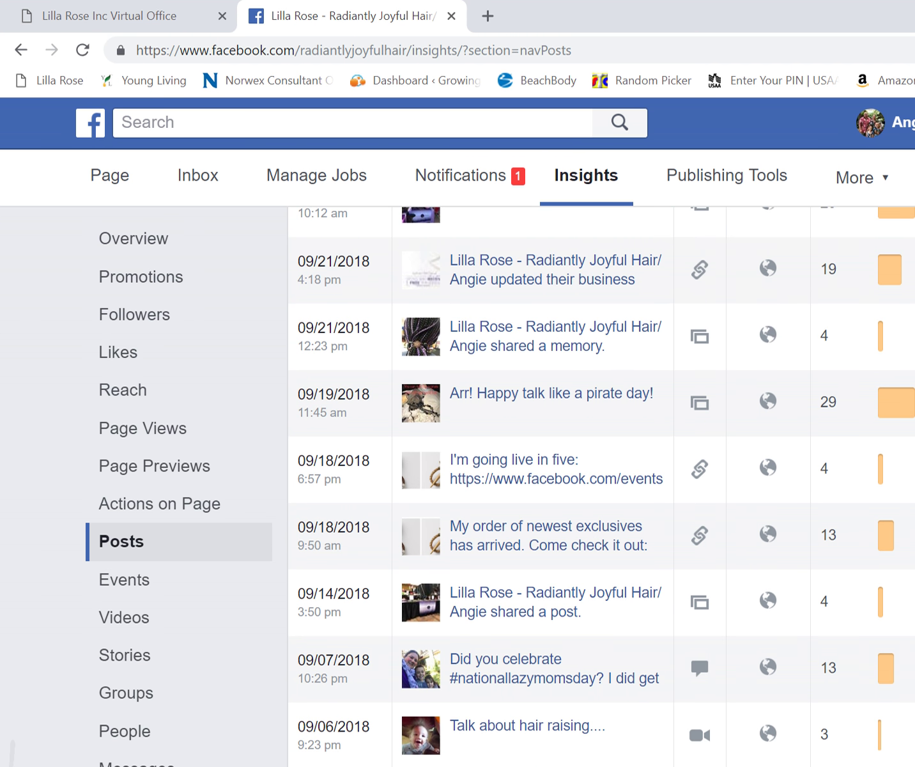
scroll(697, 708, "up", 1)
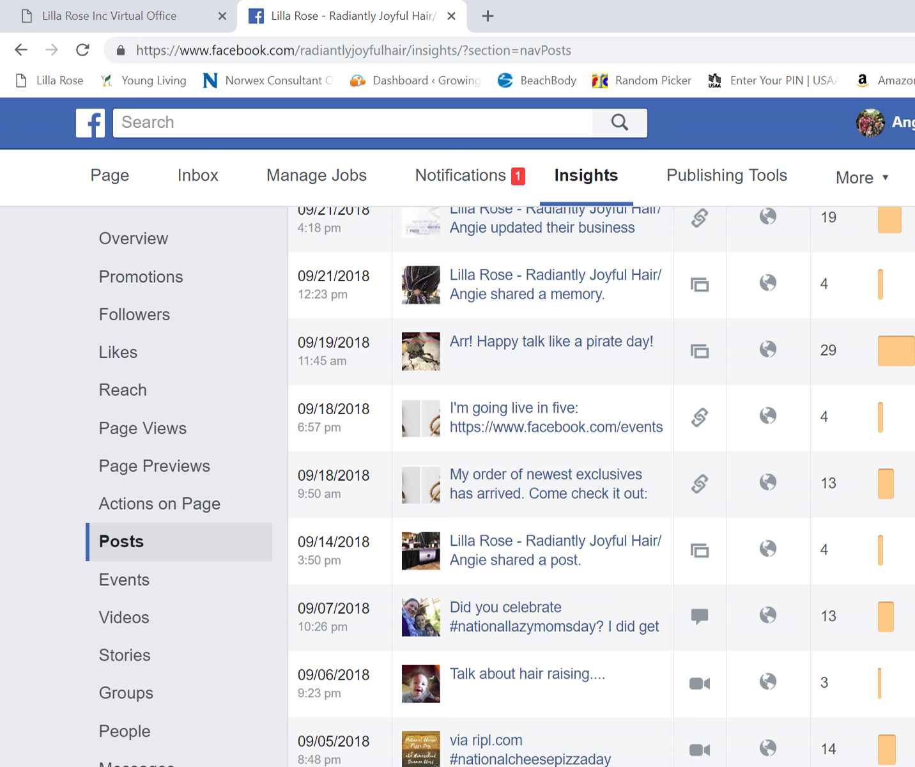
scroll(697, 678, "up", 1)
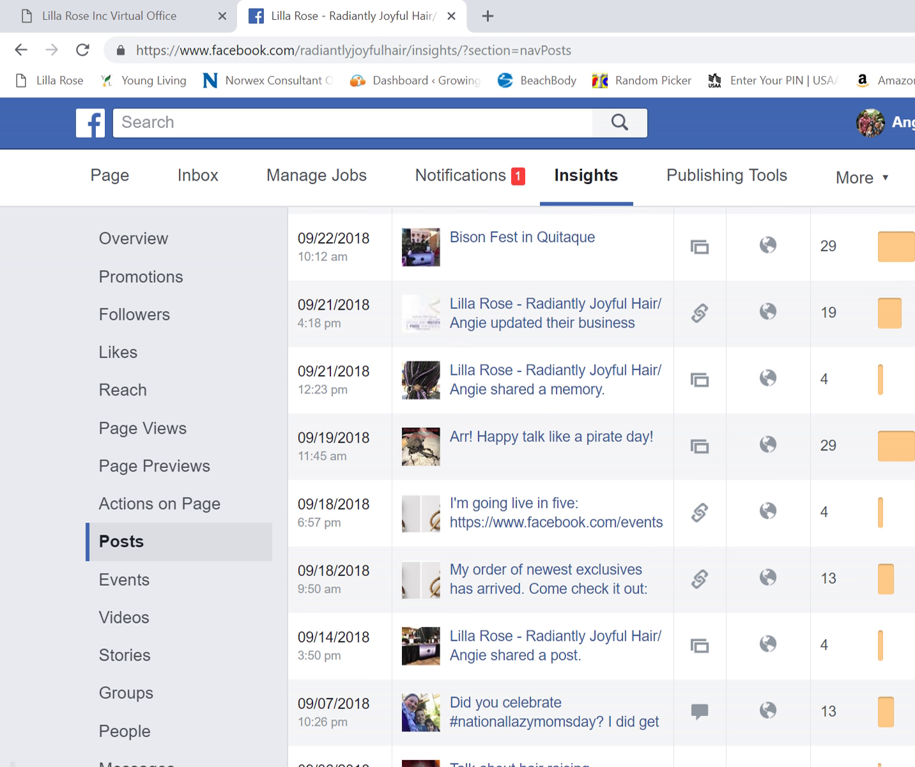
scroll(697, 693, "down", 2)
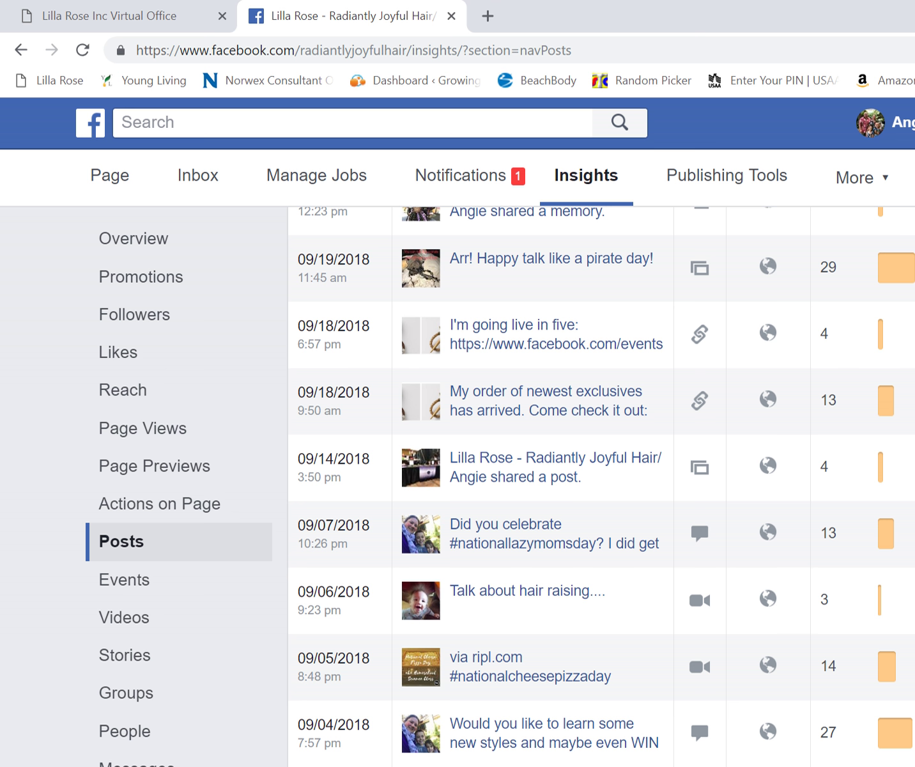
scroll(698, 514, "down", 2)
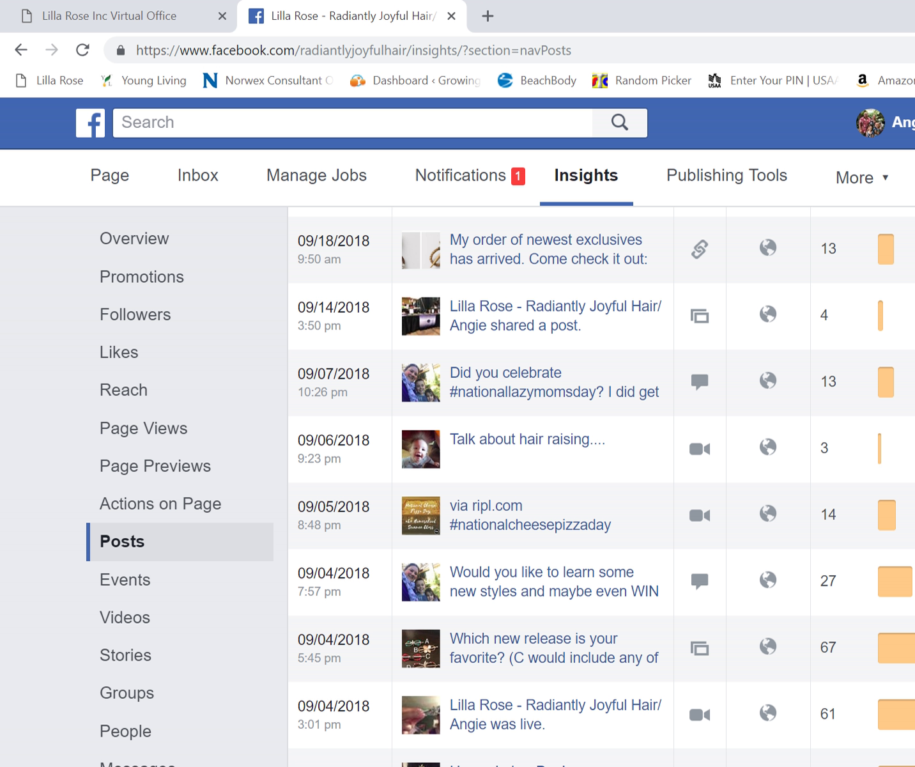
scroll(698, 562, "up", 8)
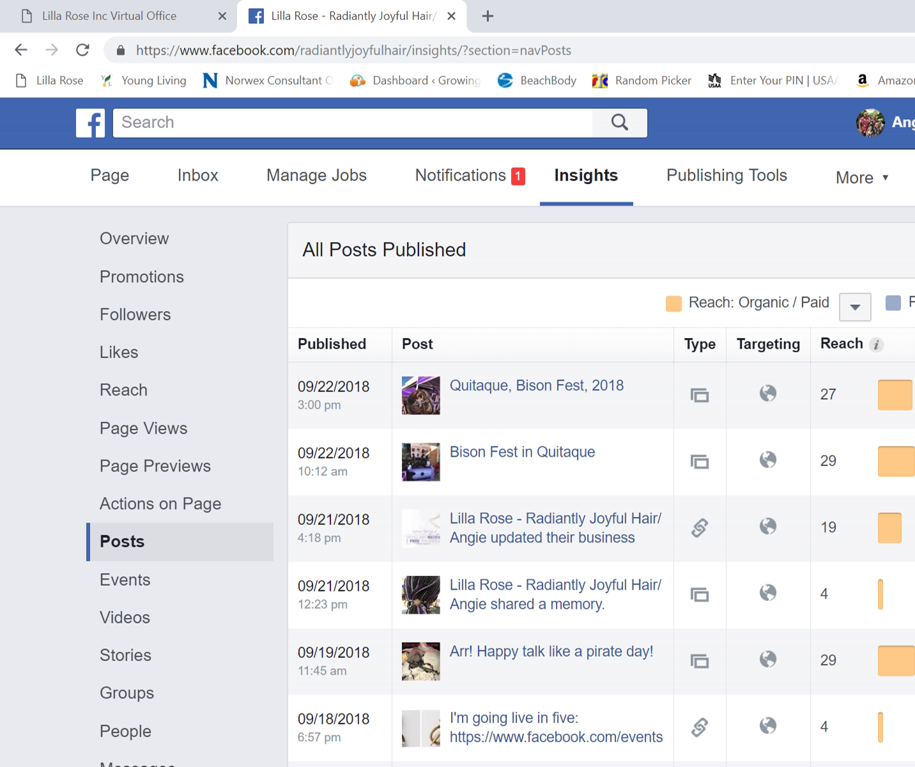
Compare the reach of posts back to July 2018, checking the organic and paid split of the 08/16/2018 post.
scroll(698, 681, "down", 8)
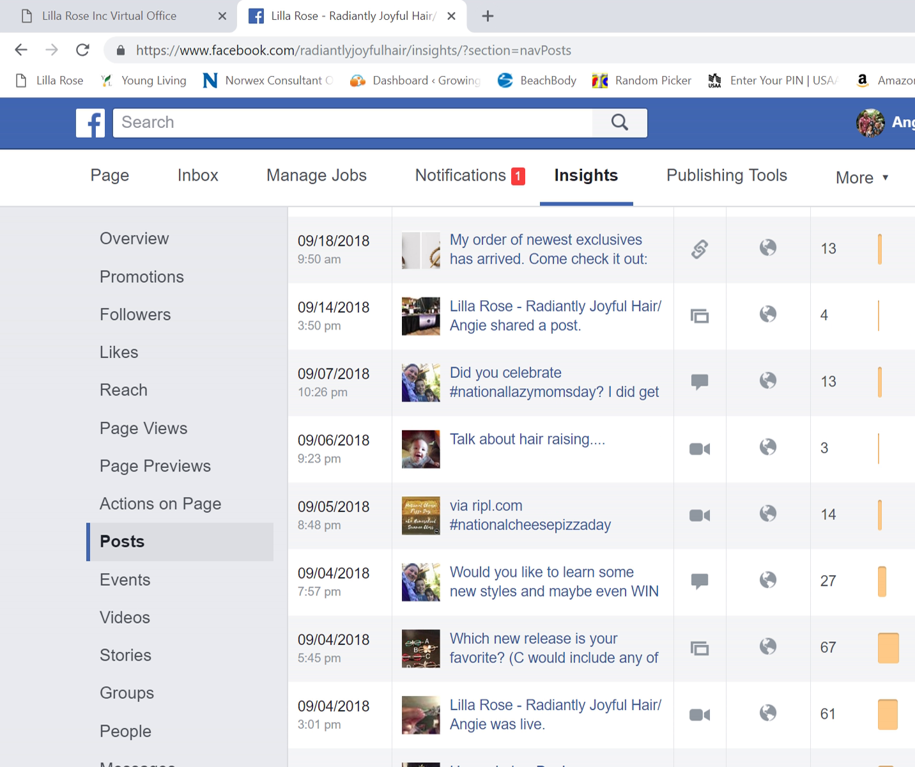
scroll(697, 562, "down", 7)
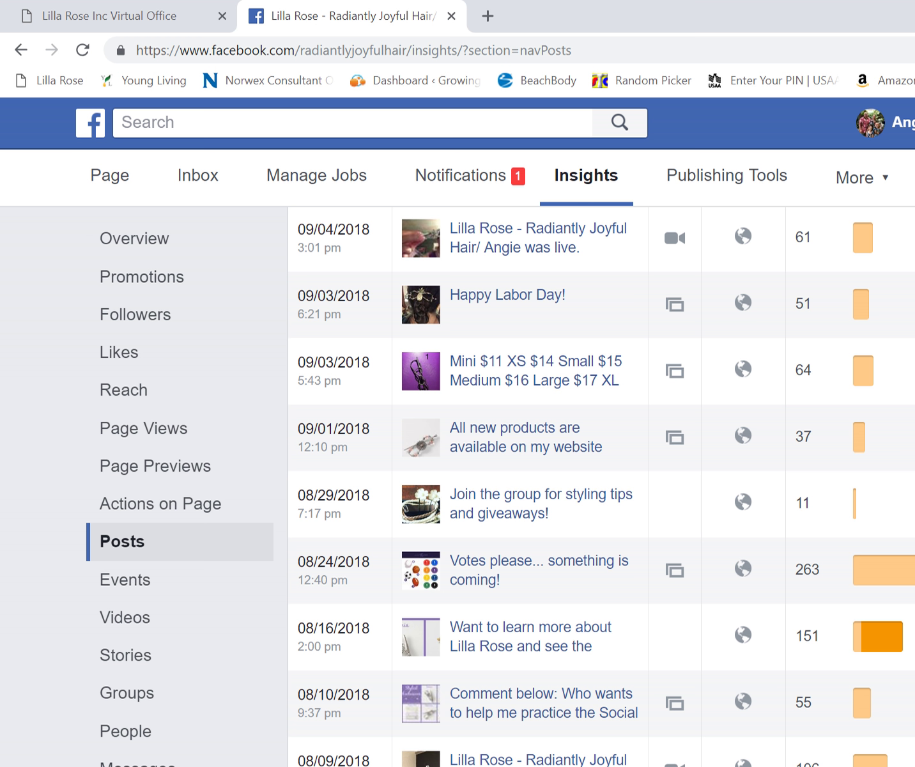
mouse_move(881, 635)
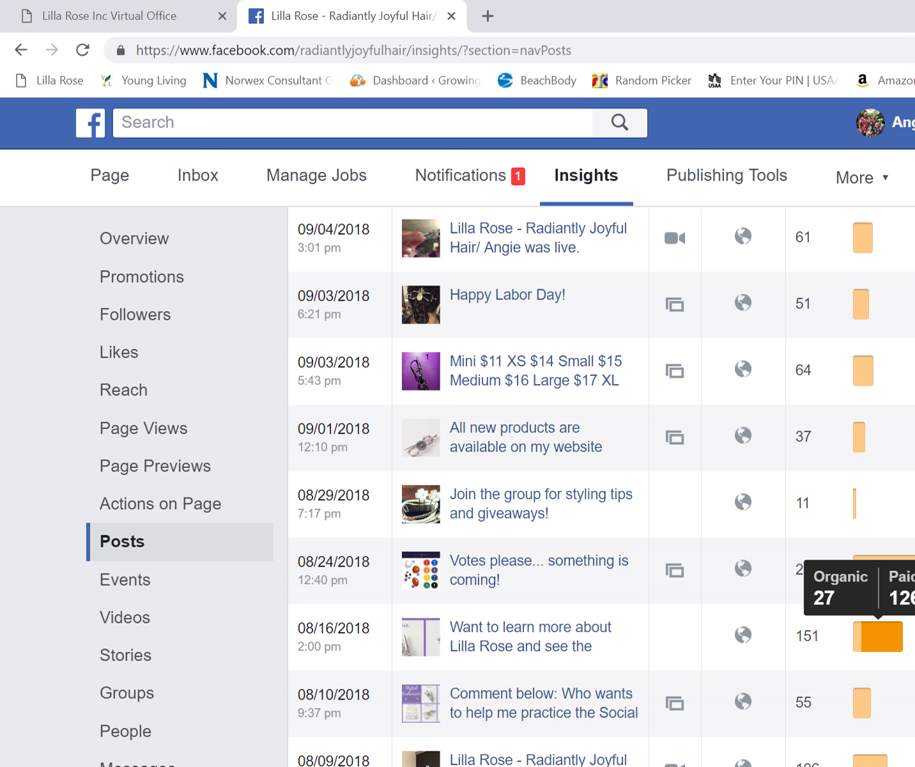
scroll(879, 635, "down", 5)
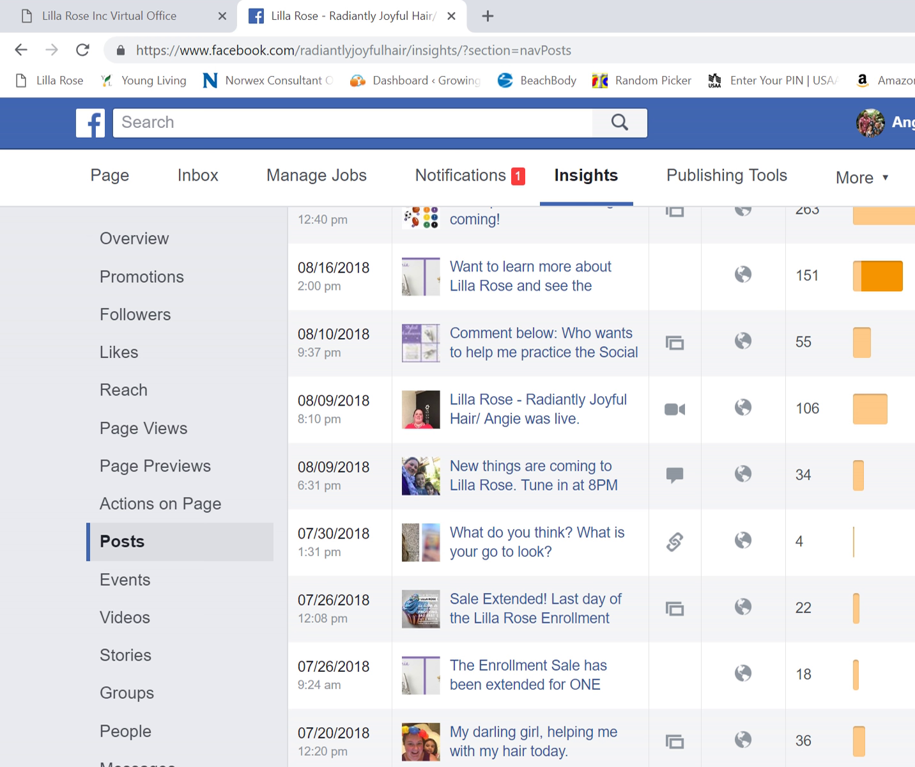
scroll(520, 485, "down", 3)
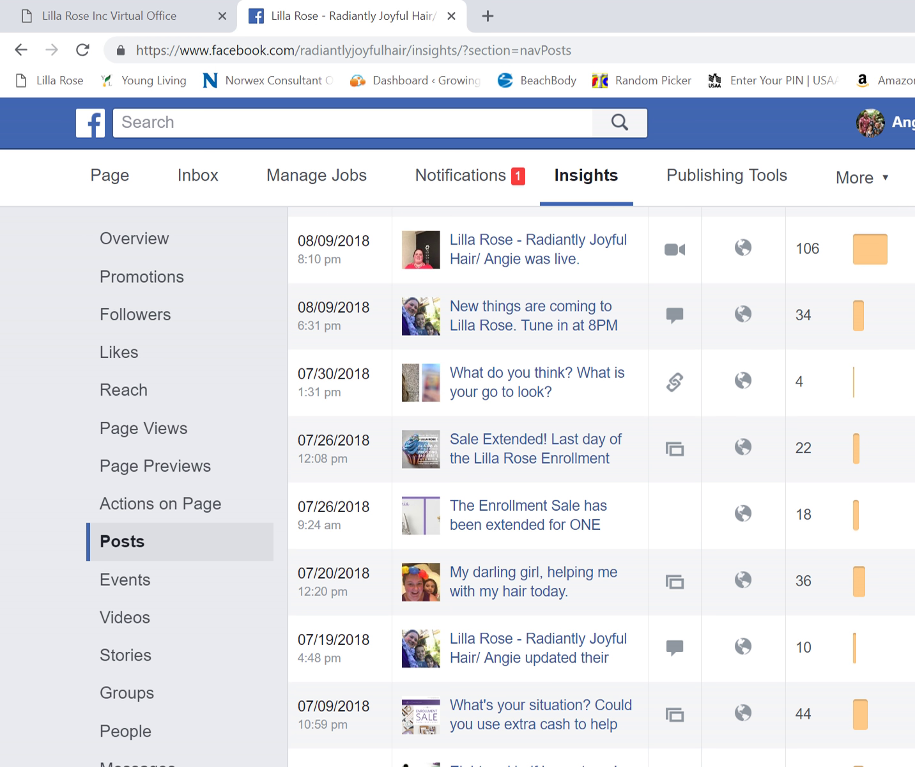
scroll(672, 629, "up", 20)
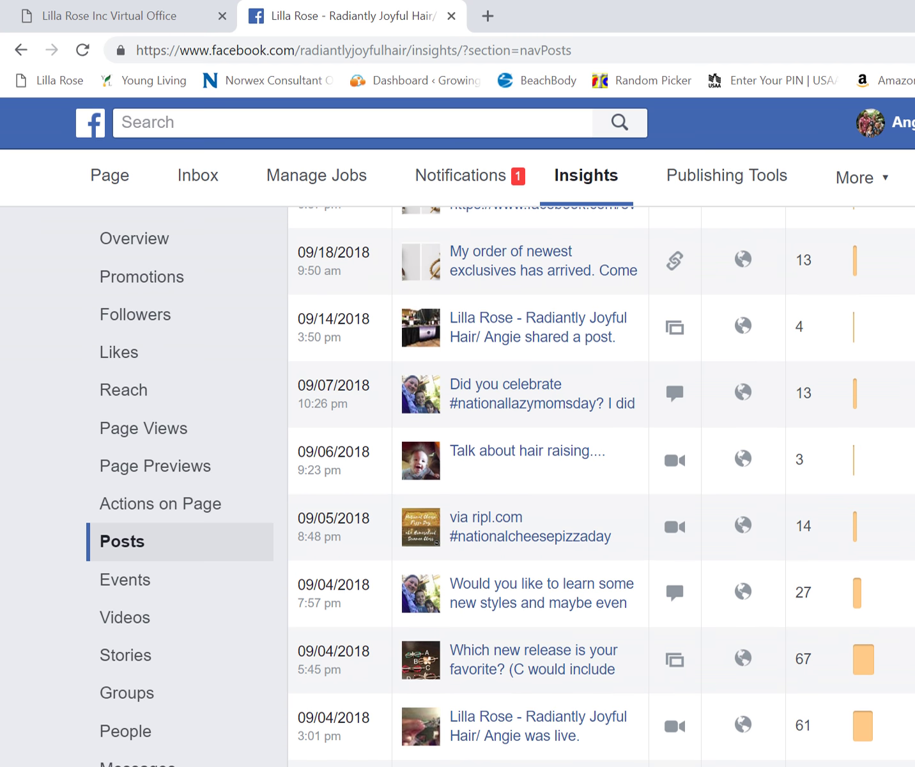
scroll(672, 574, "up", 10)
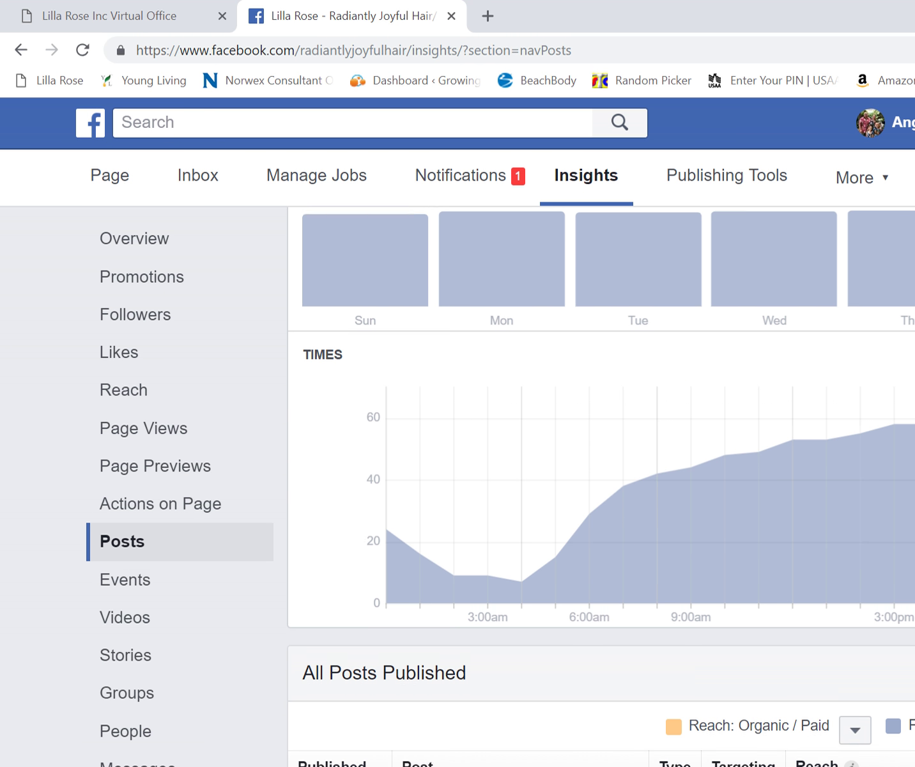
scroll(671, 716, "up", 3)
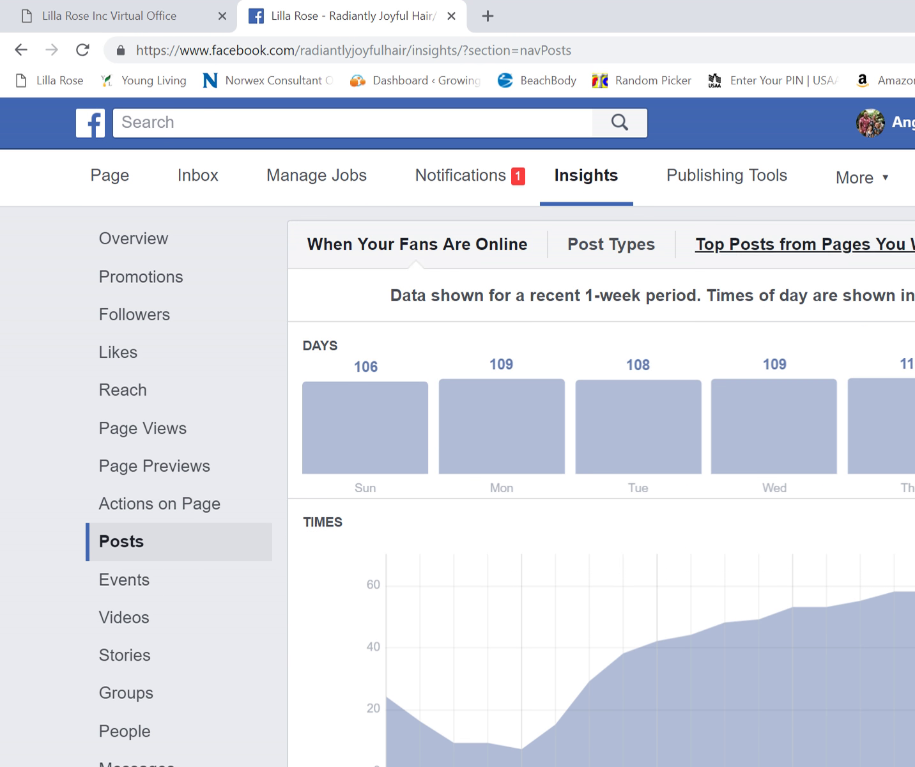
Look through all of the page's notifications and open Manage Jobs to view the job applications.
left_click(461, 175)
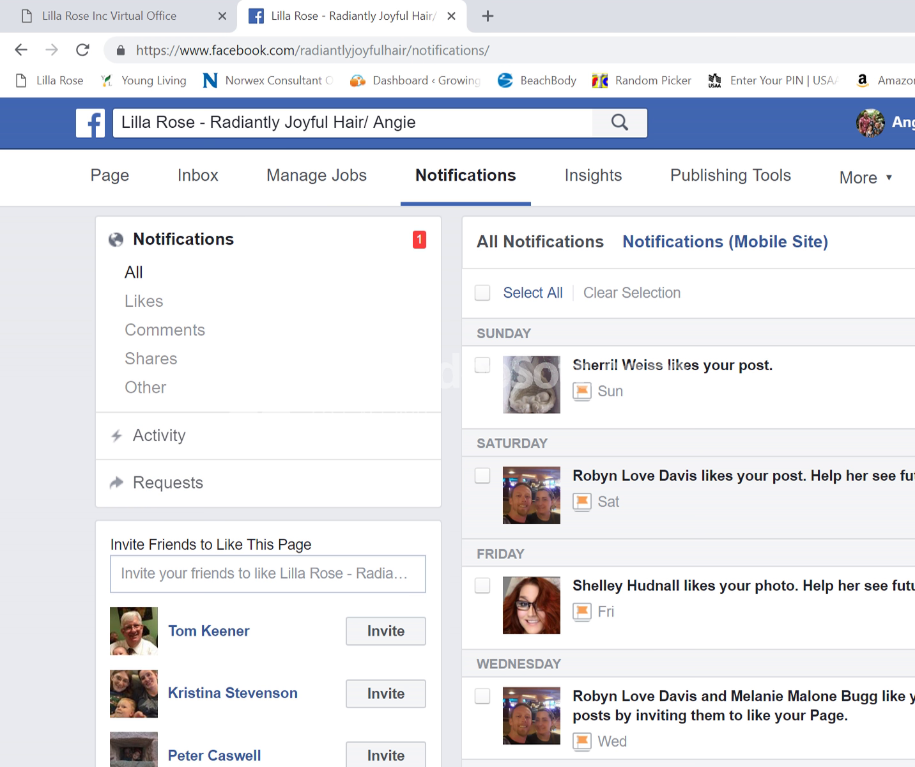
scroll(505, 485, "down", 8)
scroll(504, 486, "up", 8)
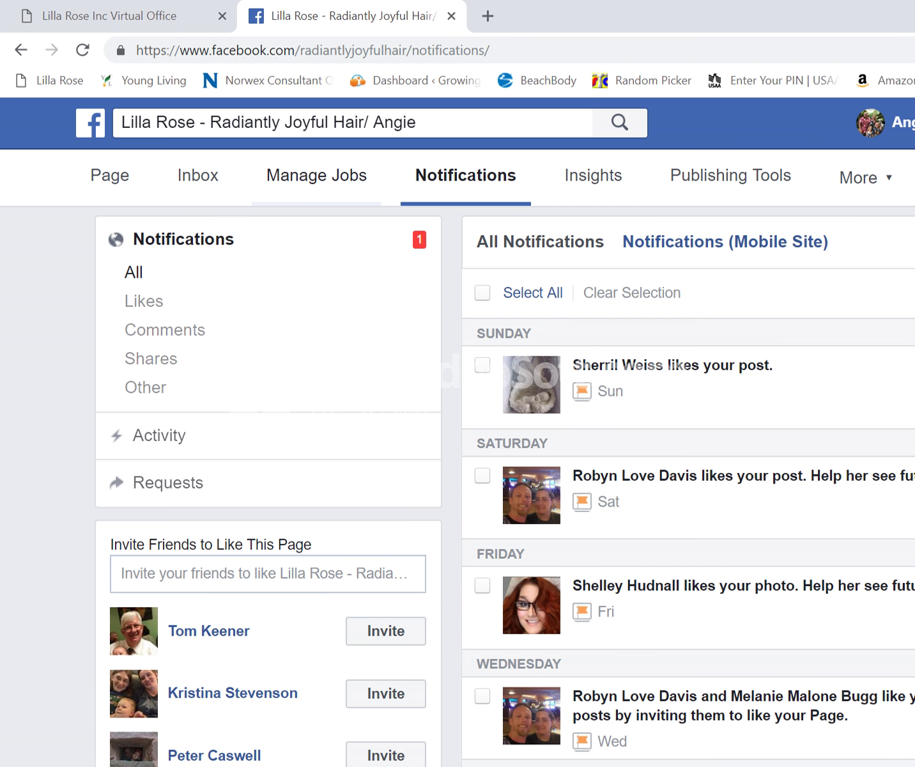
left_click(316, 175)
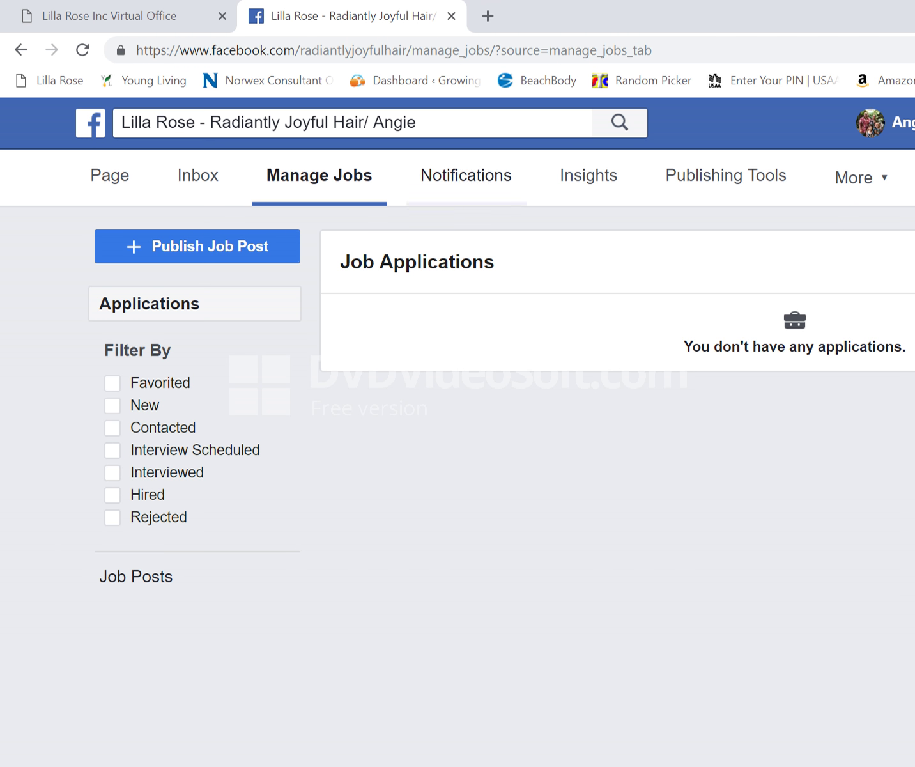
Open the Publishing Tools and view the published posts, scheduled posts and drafts.
left_click(726, 175)
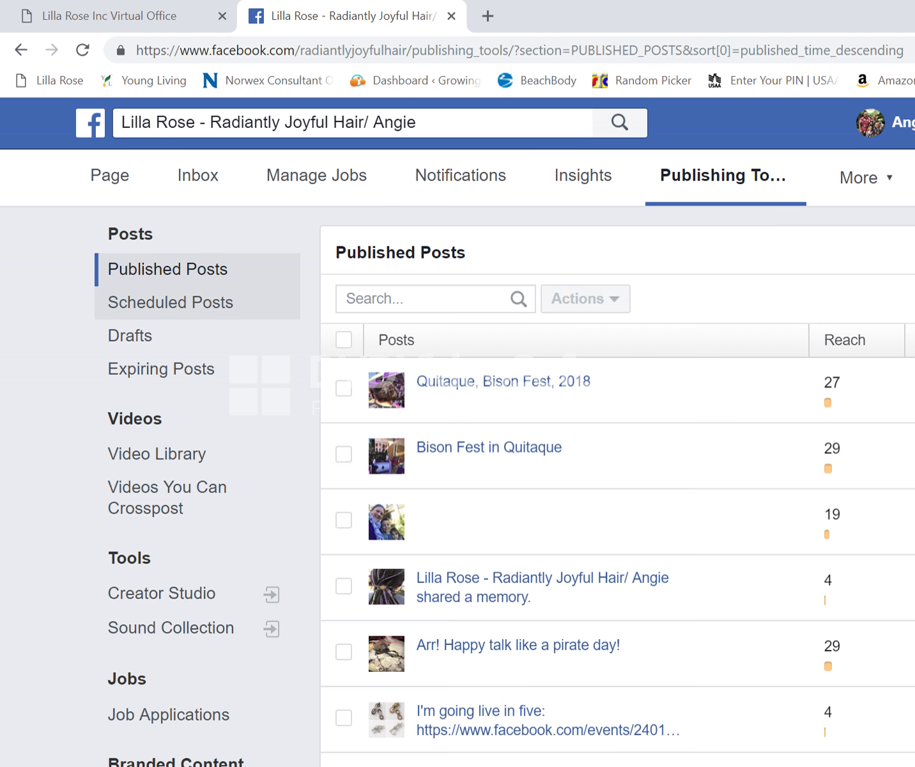
left_click(171, 302)
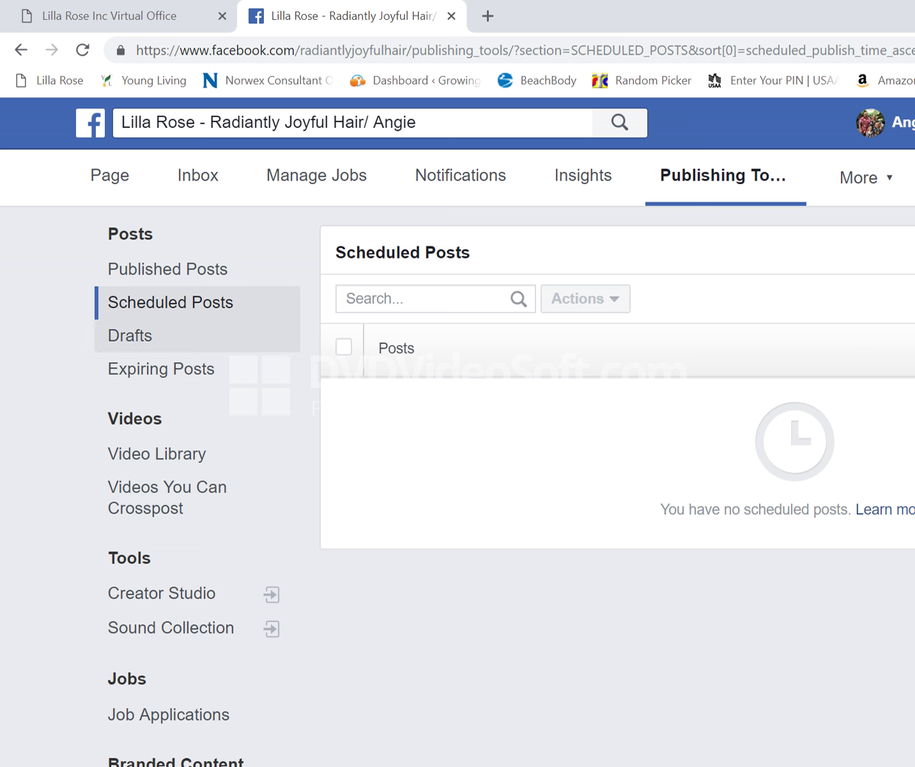
left_click(130, 335)
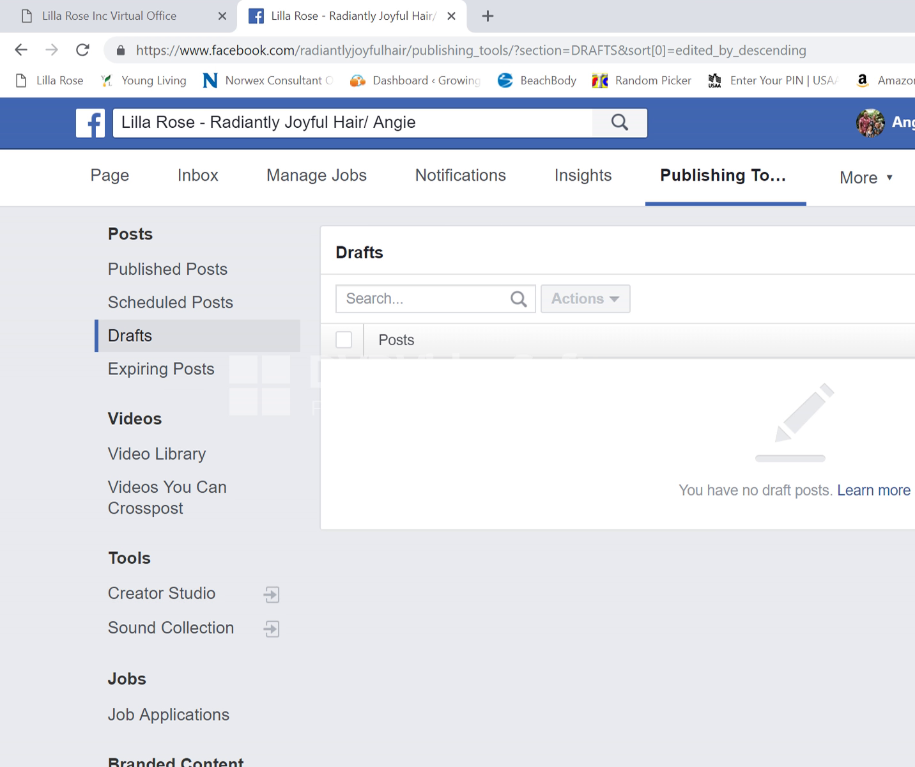
View Videos You Can Crosspost and look over the other sections offered in Publishing Tools.
scroll(191, 377, "down", 2)
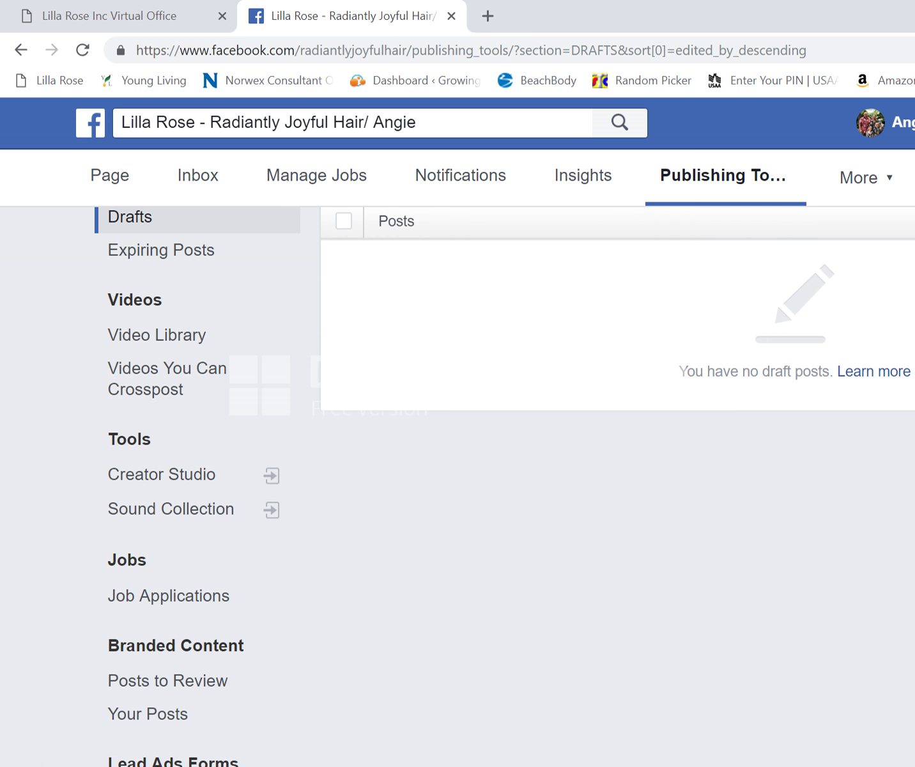
left_click(165, 378)
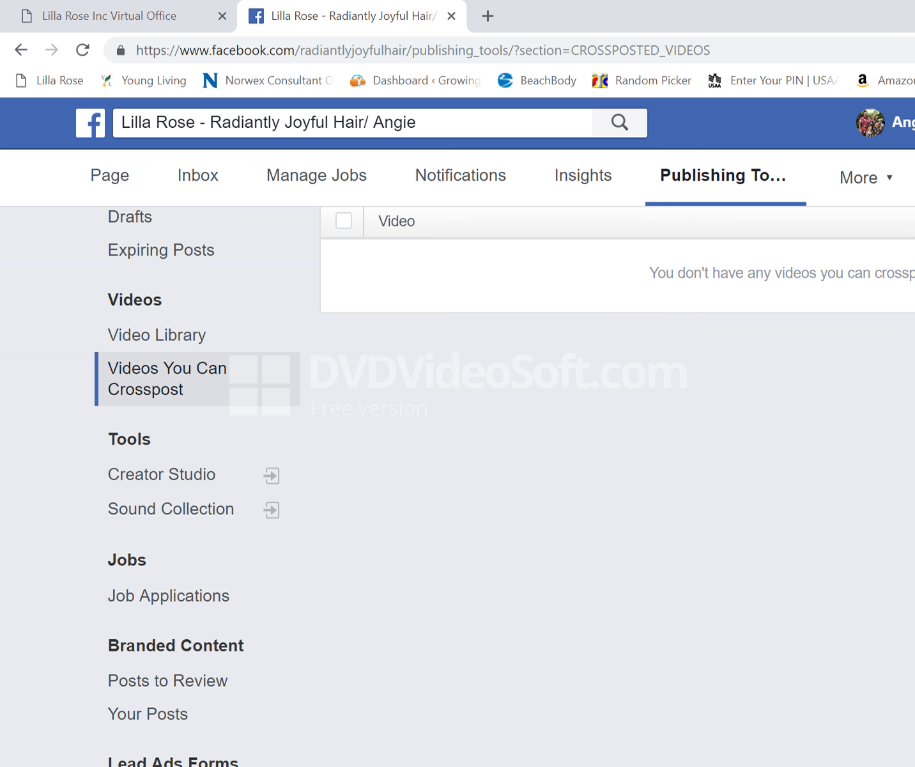
scroll(192, 383, "up", 2)
scroll(192, 383, "down", 6)
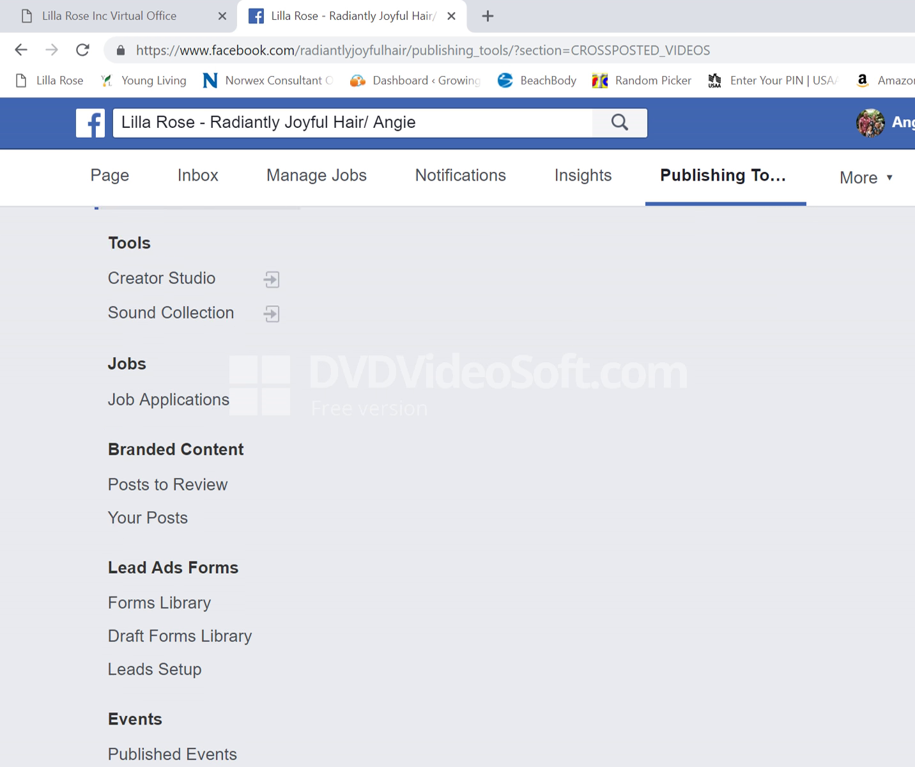
scroll(192, 447, "up", 5)
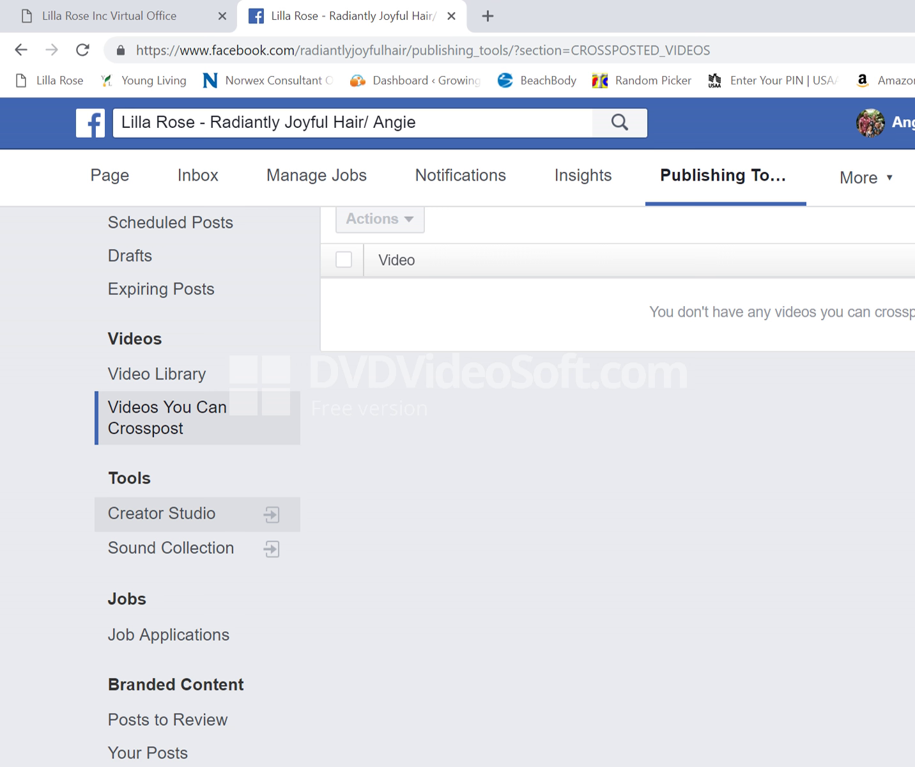
Briefly open and close Creator Studio, and review the Branded Content, Lead Ads Forms, Events and Instant Experience sections.
left_click(161, 513)
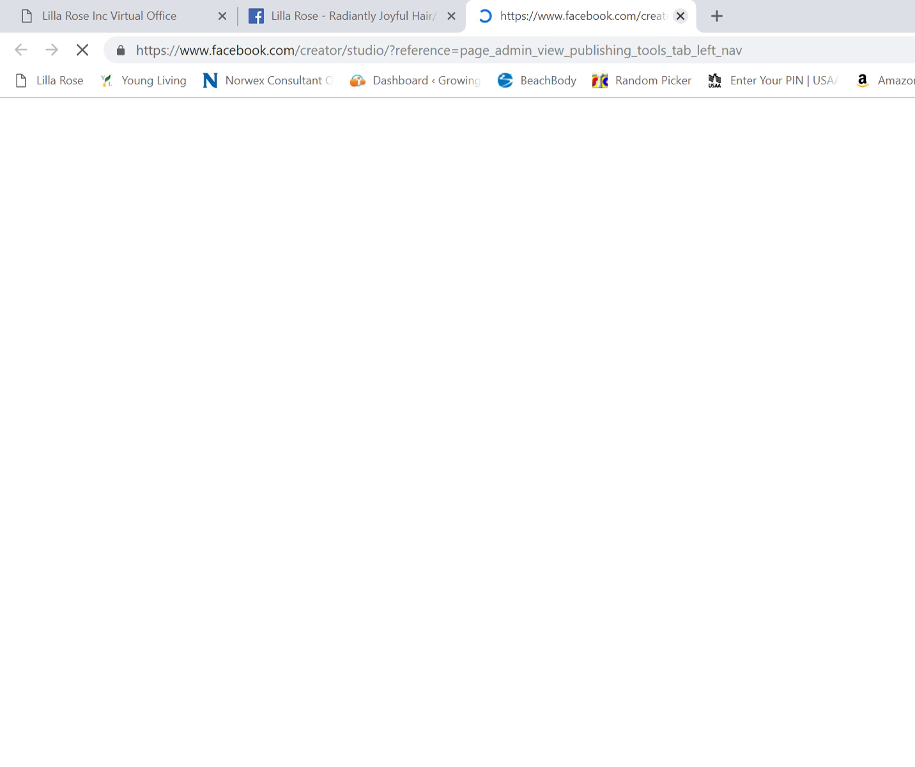
key("ctrl+w")
scroll(457, 485, "down", 3)
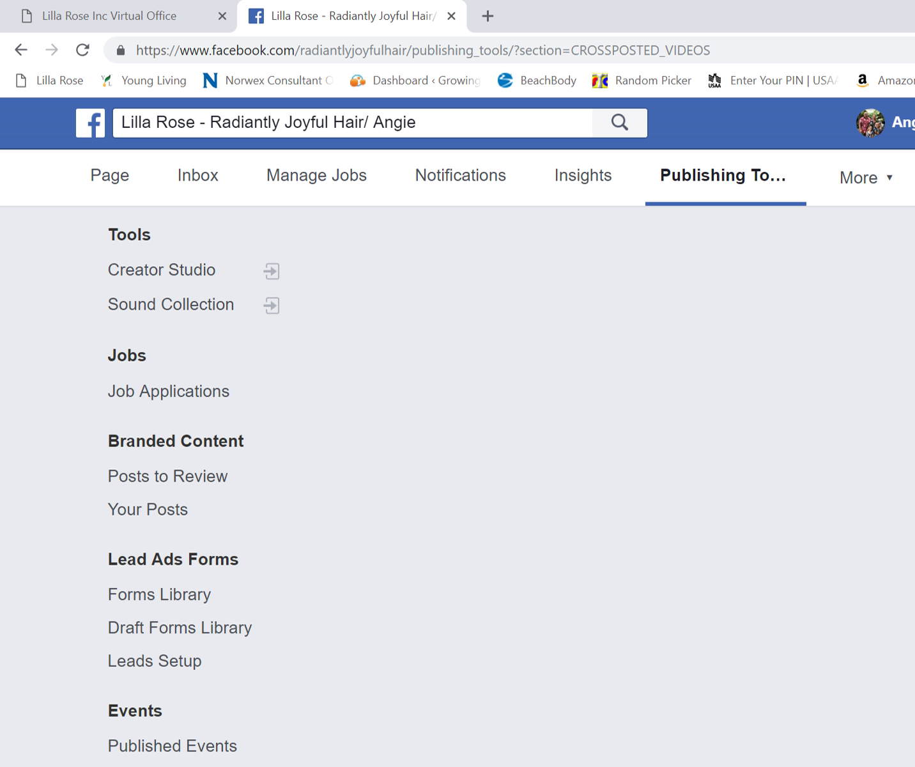
scroll(458, 486, "down", 2)
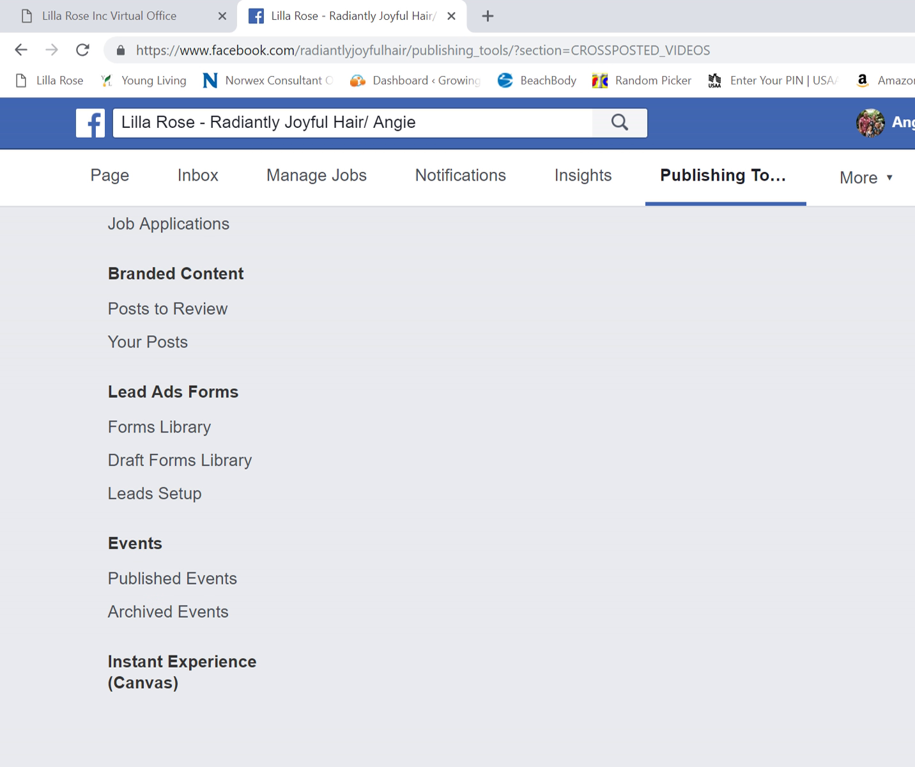
scroll(458, 485, "up", 6)
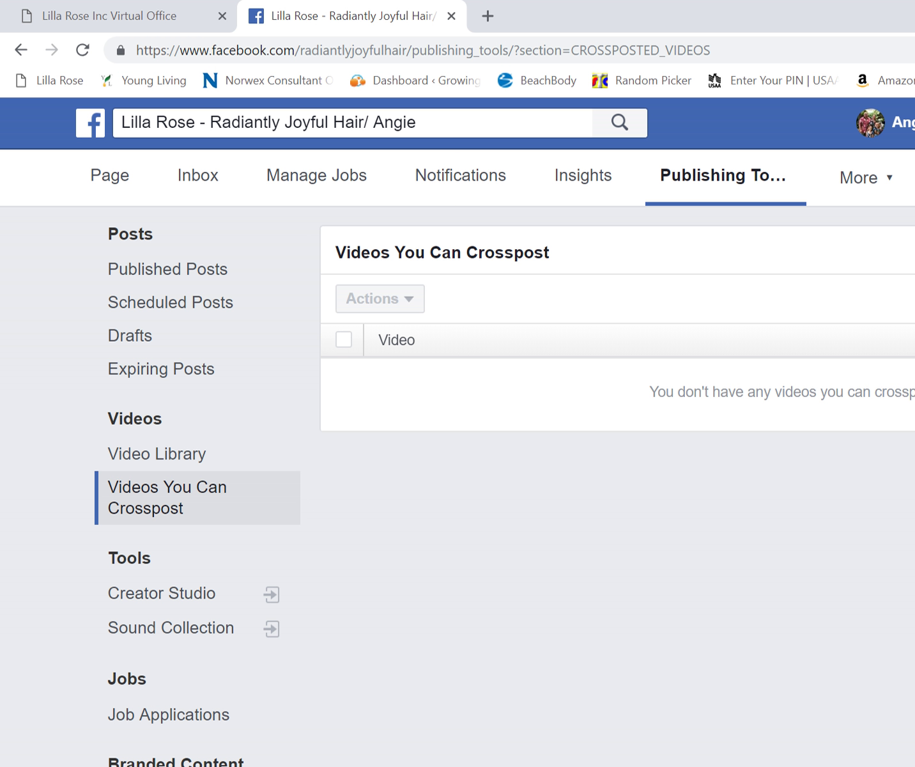
Check the additional page options, view the page's Inbox with its Facebook posts, and return to the Page view.
left_click(859, 177)
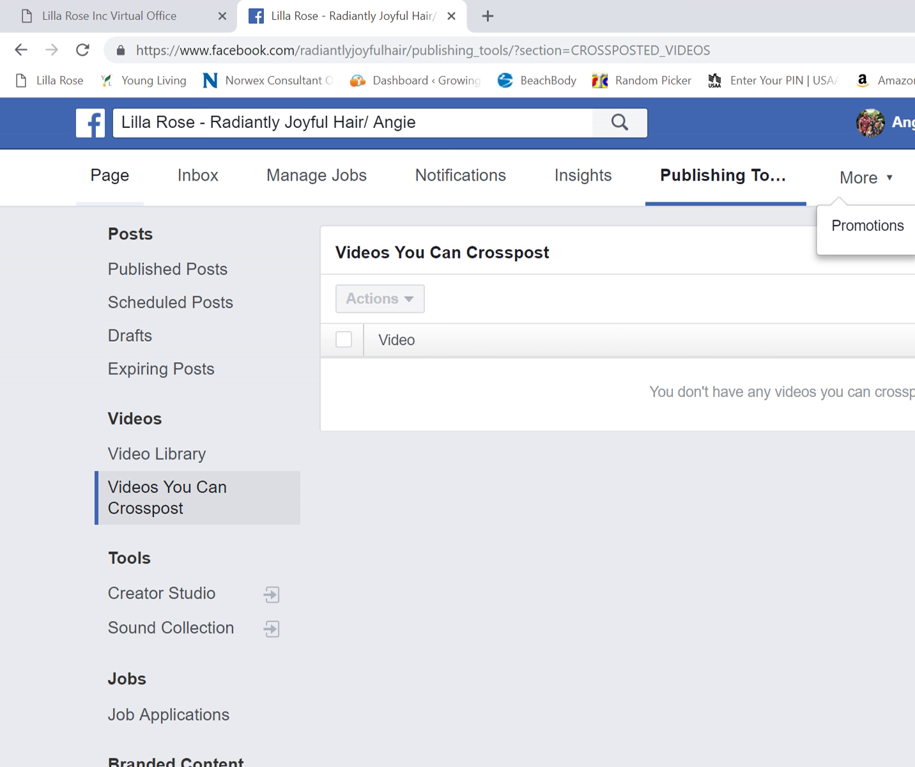
left_click(198, 175)
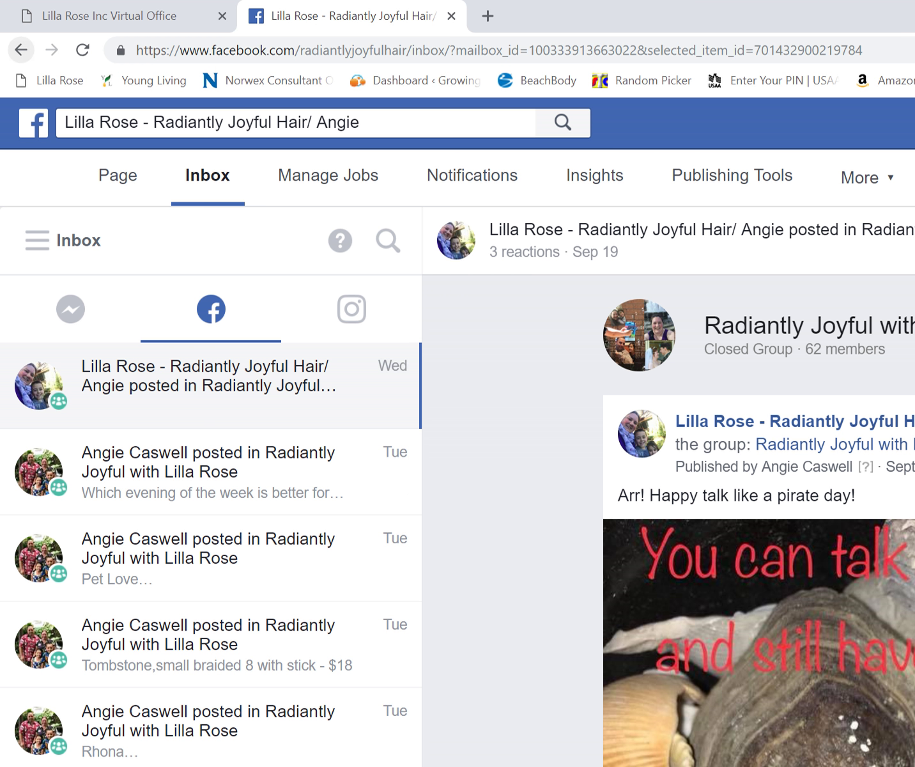
left_click(117, 175)
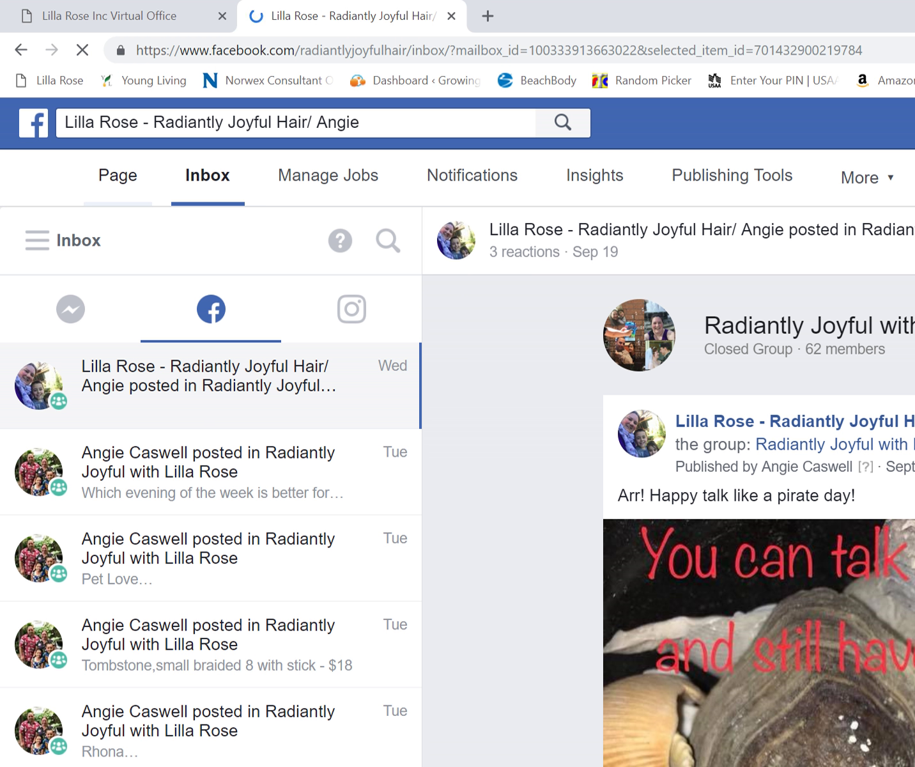